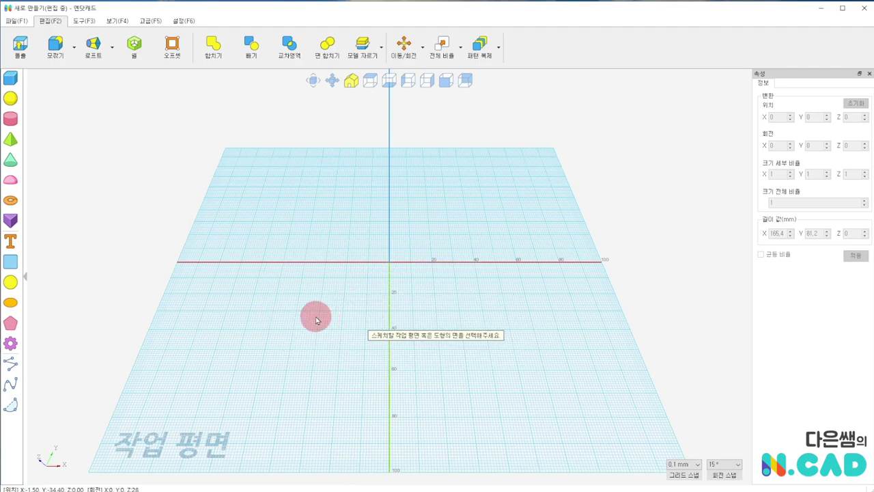
Step: Start a zigzag outline on the work plane, drawing its upper peaks out to the right end
left_click(316, 319)
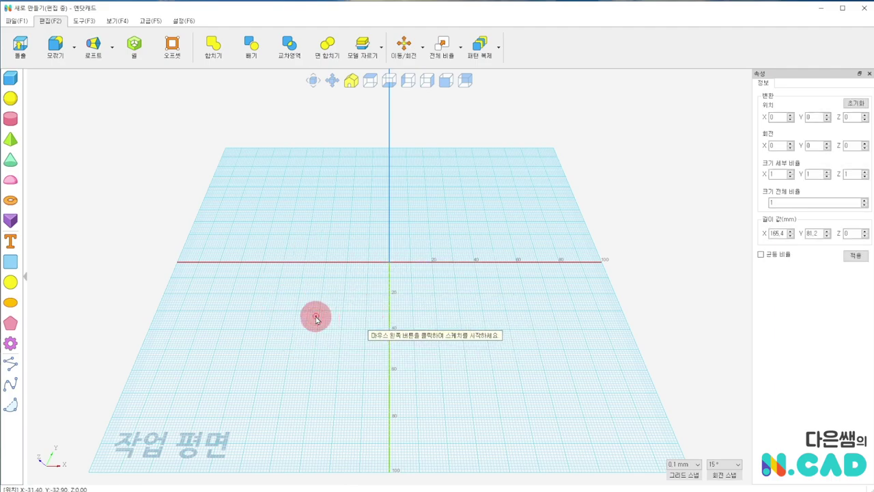
left_click(247, 282)
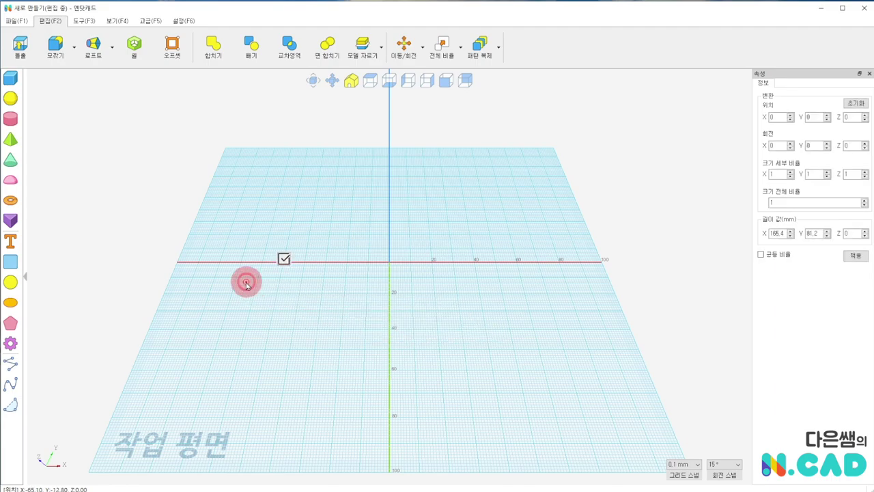
left_click(301, 329)
left_click(376, 285)
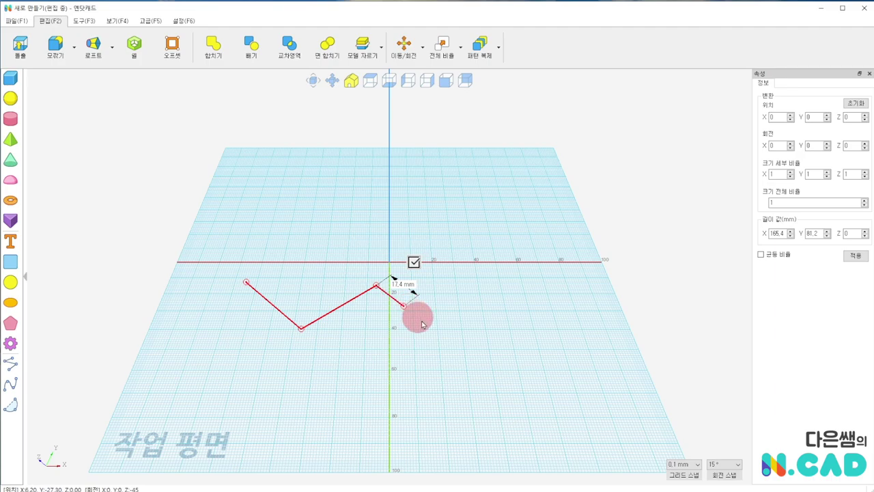
left_click(504, 283)
left_click(577, 345)
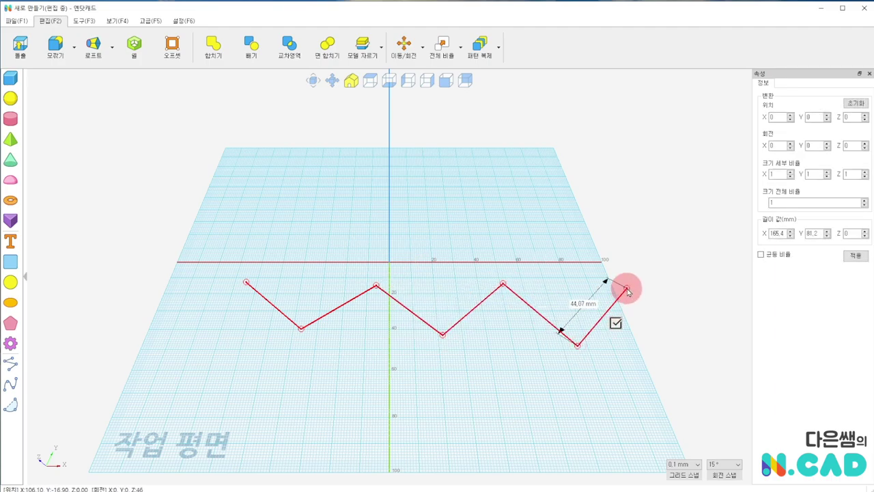
left_click(627, 288)
left_click(674, 387)
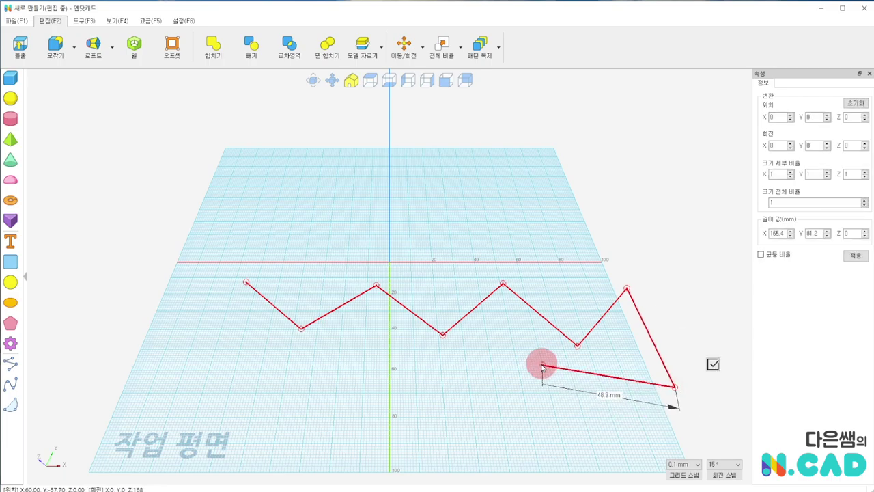
Step: Draw the zigzag's lower edge back left, close it, and move the shape to X -19.9, Y 65.2
left_click(583, 374)
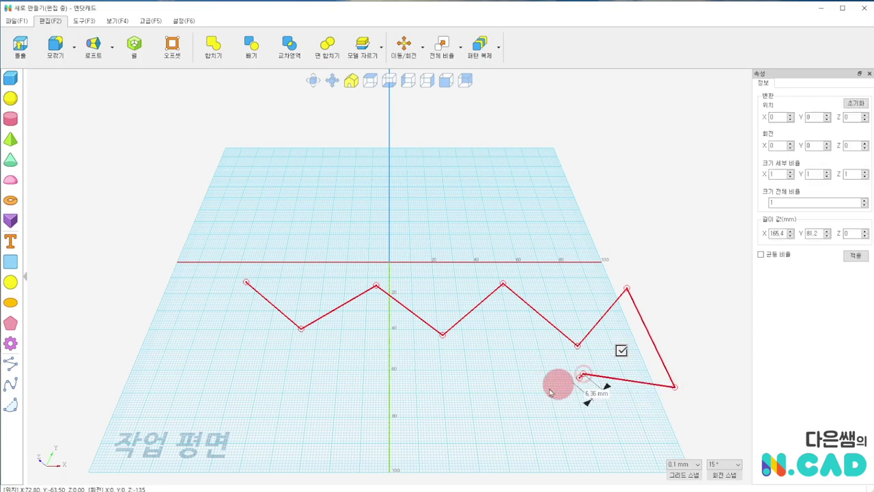
left_click(487, 416)
left_click(452, 349)
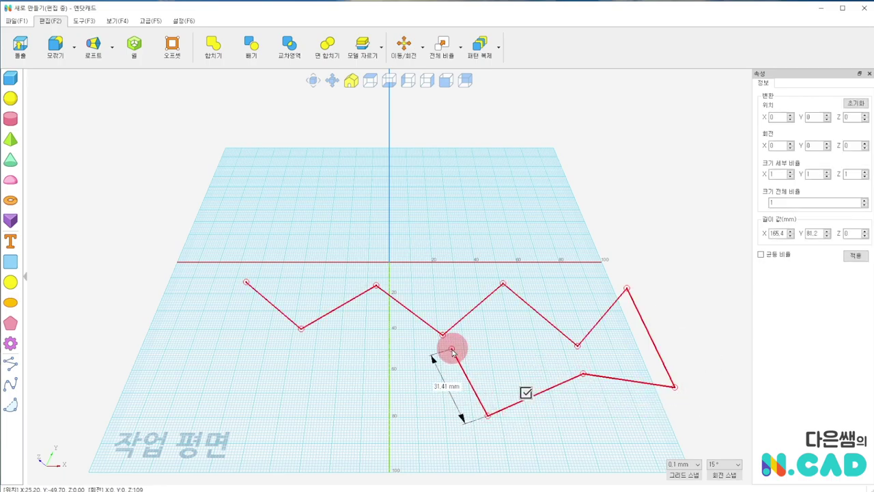
left_click(329, 401)
left_click(224, 373)
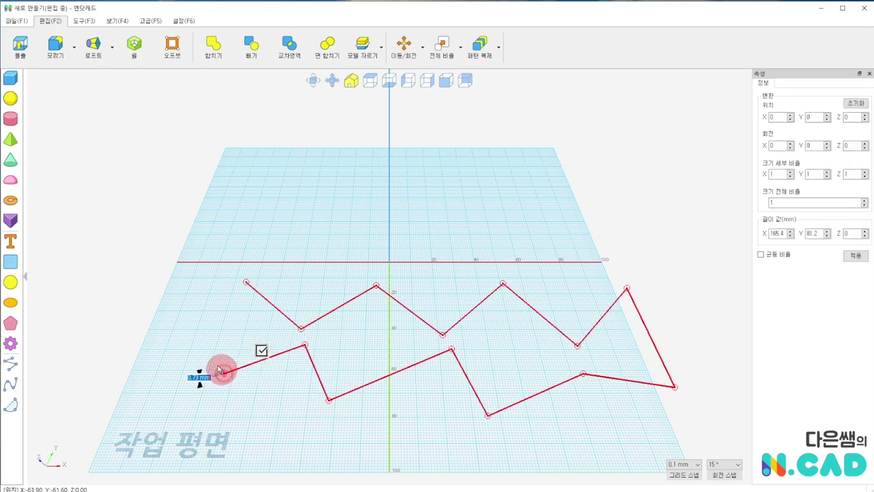
left_click(177, 324)
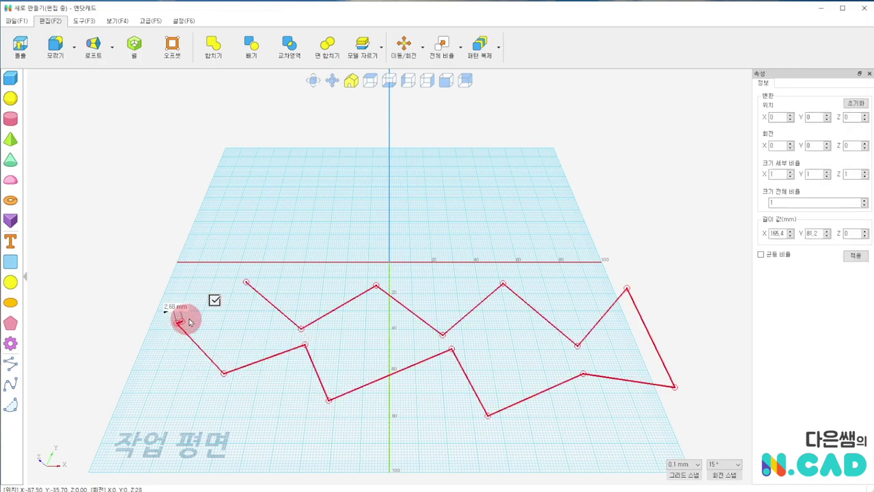
left_click(245, 282)
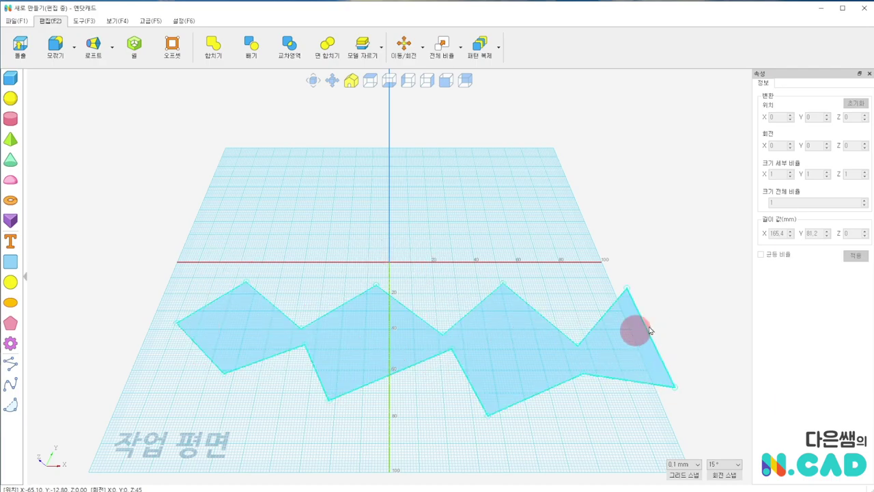
left_click_drag(517, 357, 457, 250)
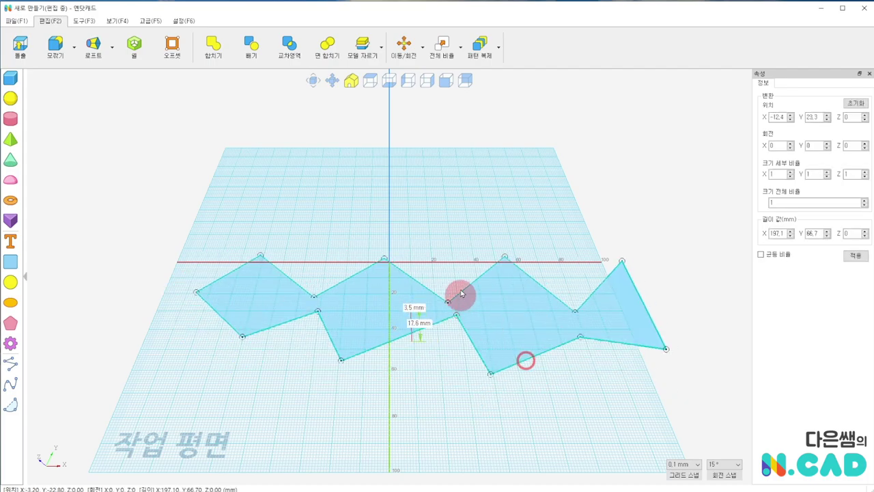
Step: Draw an open five-point zigzag polyline, 182.36 × 29.92 mm, below the filled shape
left_click(10, 364)
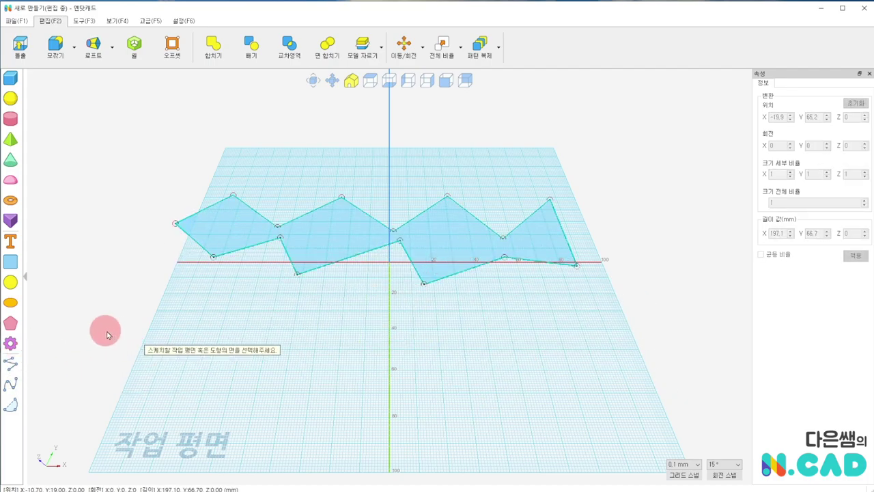
left_click(171, 360)
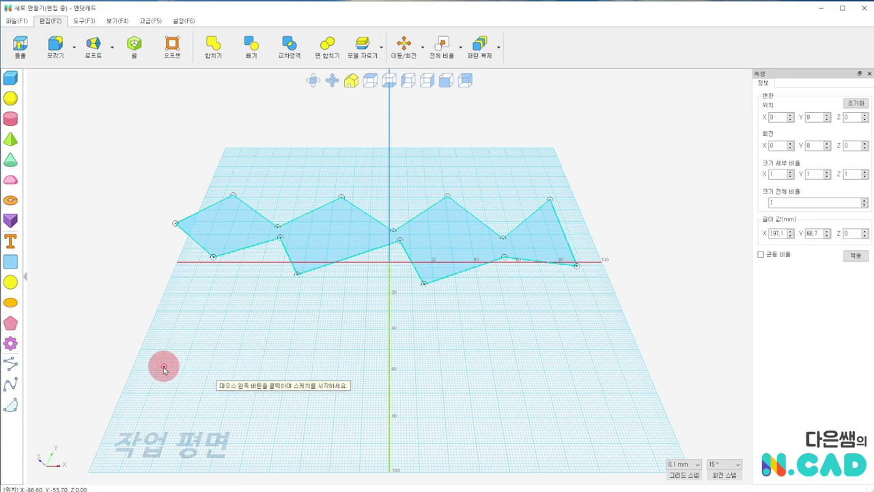
left_click(159, 357)
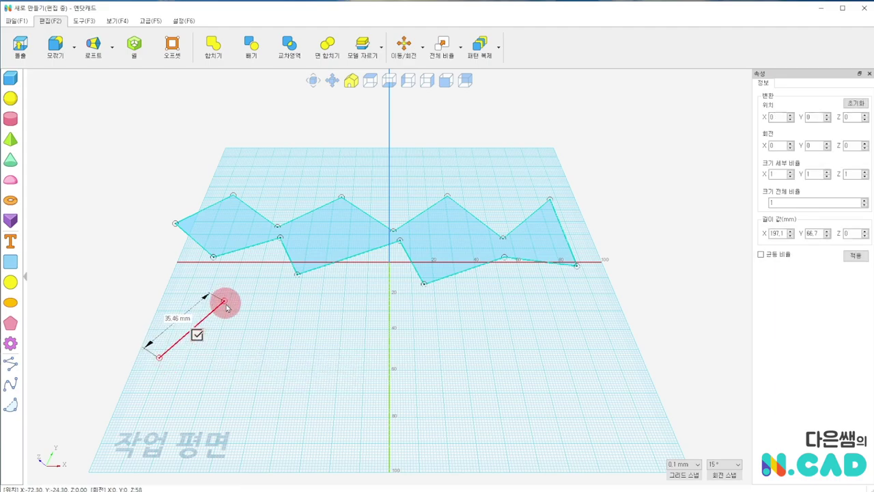
left_click(226, 303)
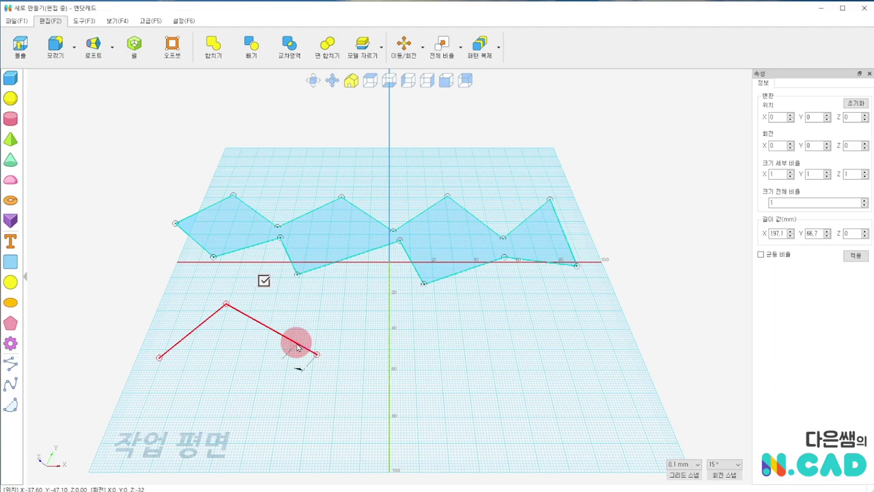
left_click(297, 347)
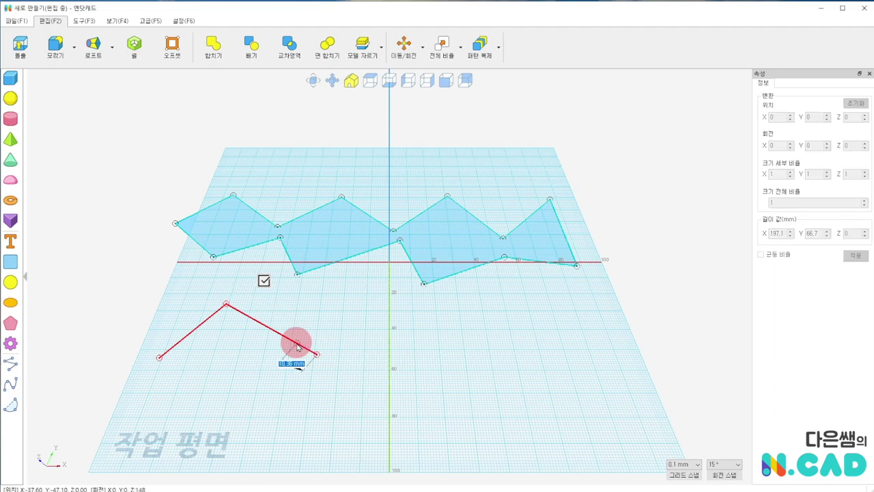
left_click(451, 315)
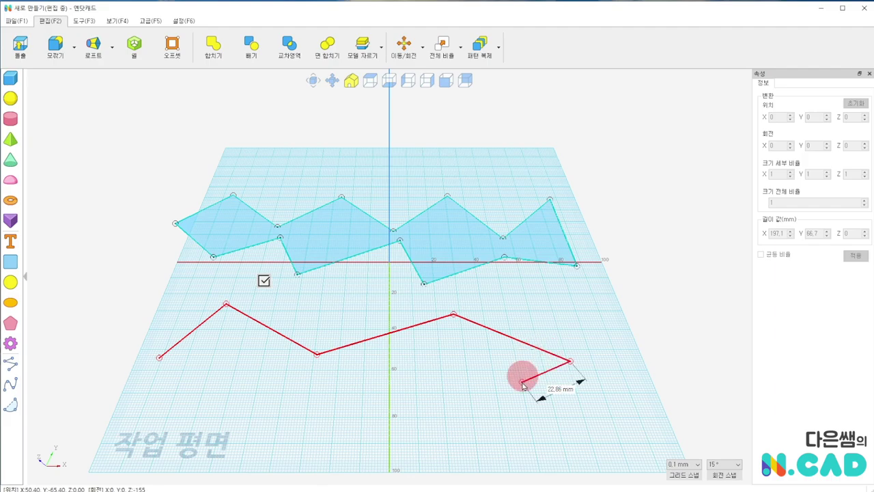
left_click(159, 365)
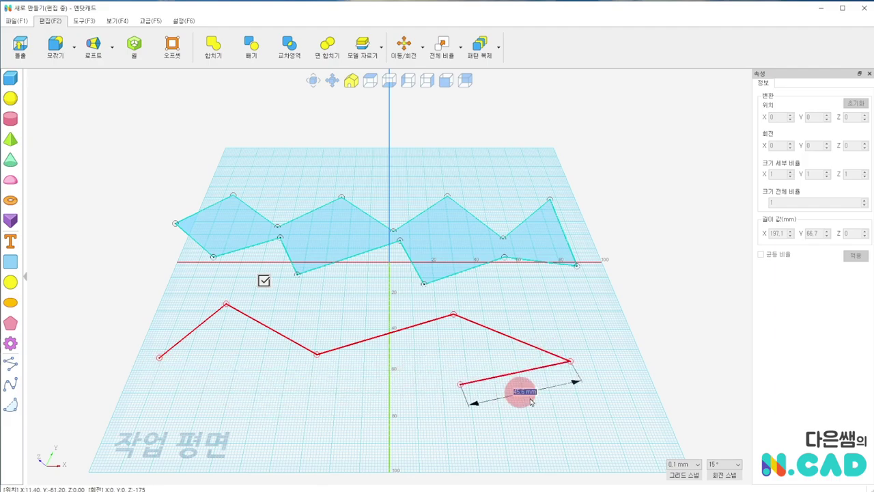
left_click(263, 282)
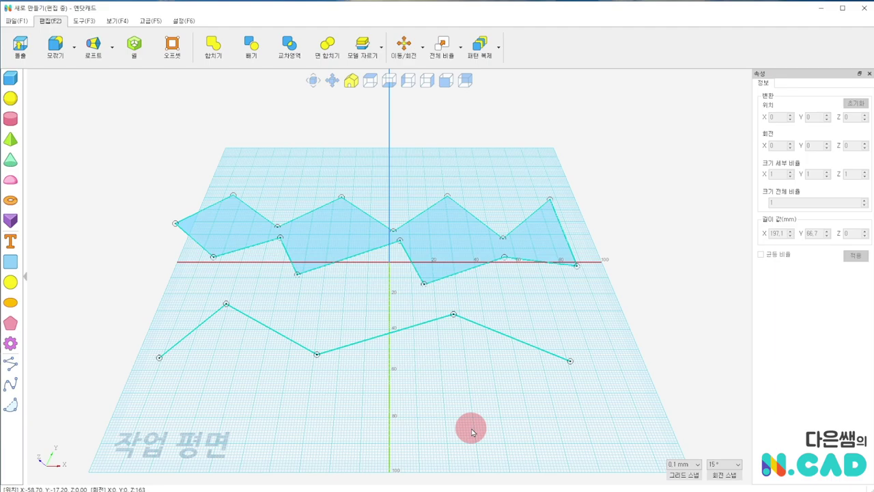
left_click(323, 234)
left_click(373, 360)
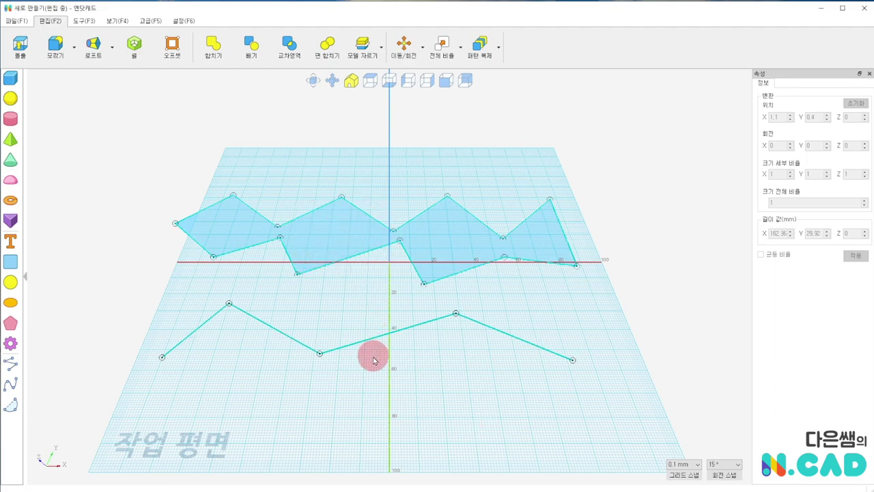
Step: Nudge the open polyline right and extrude the zigzag polygon 45 into a solid wall
left_click_drag(377, 339, 396, 339)
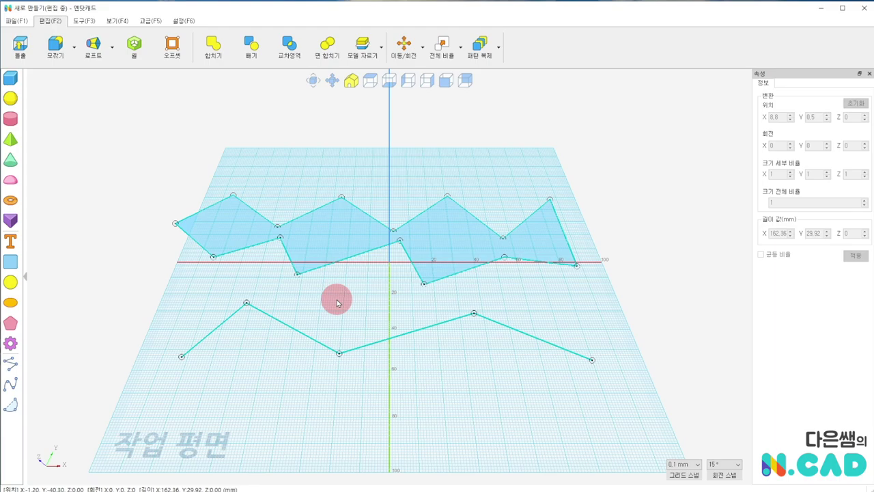
left_click(22, 55)
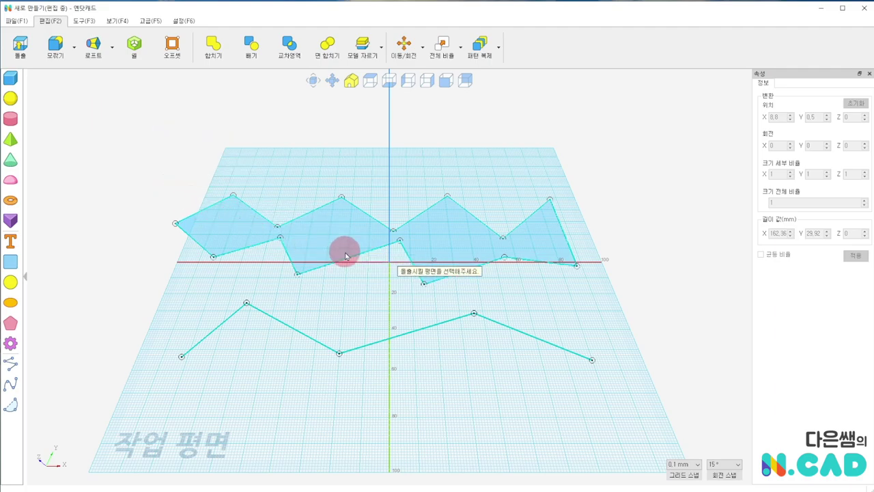
left_click(351, 231)
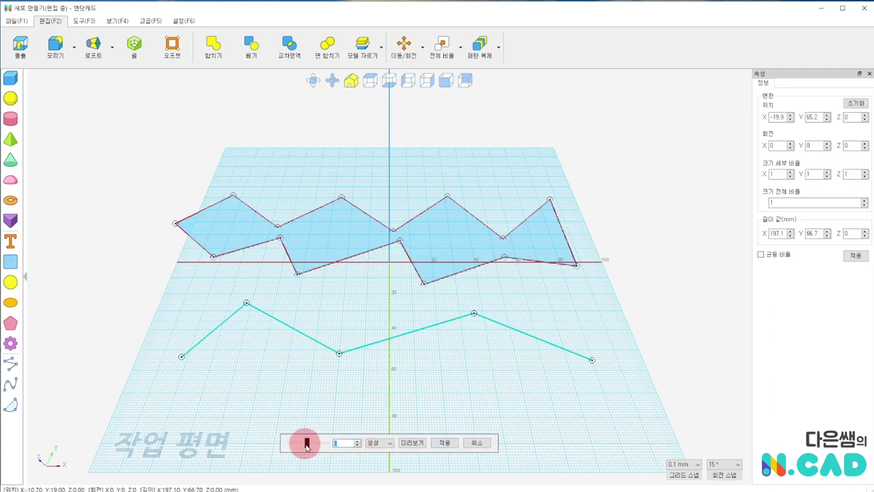
left_click(421, 445)
left_click(437, 445)
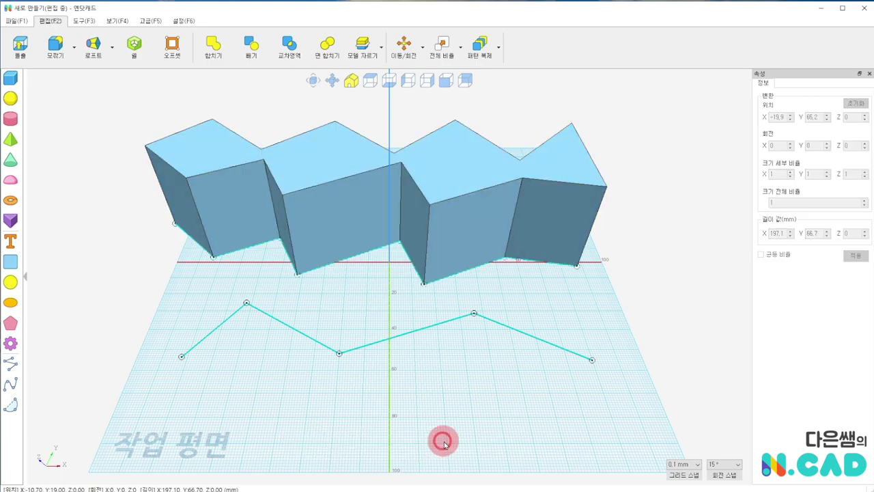
mouse_move(357, 275)
right_mouse_down()
mouse_move(399, 351)
mouse_move(360, 287)
mouse_move(292, 346)
right_mouse_up()
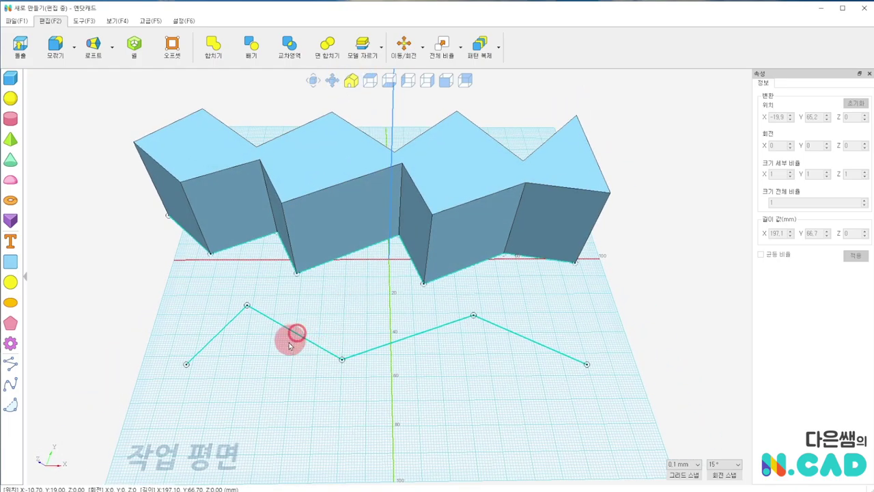
left_click(21, 47)
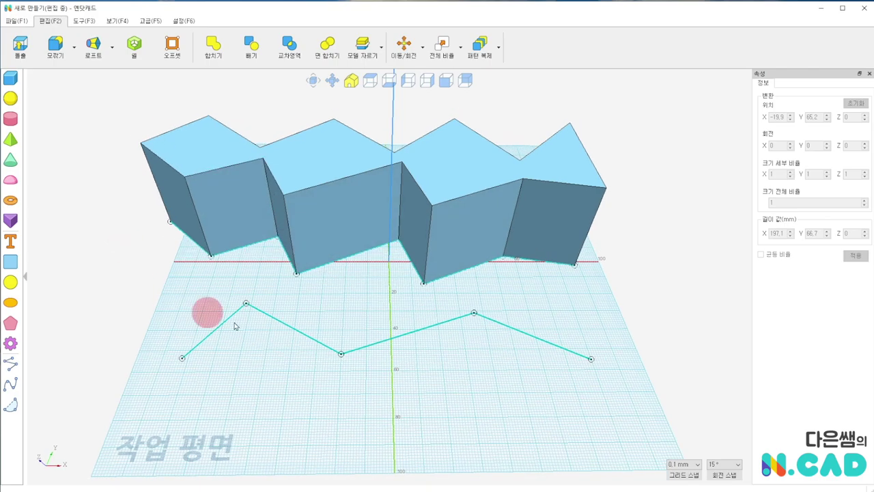
right_click_drag(345, 298, 349, 264)
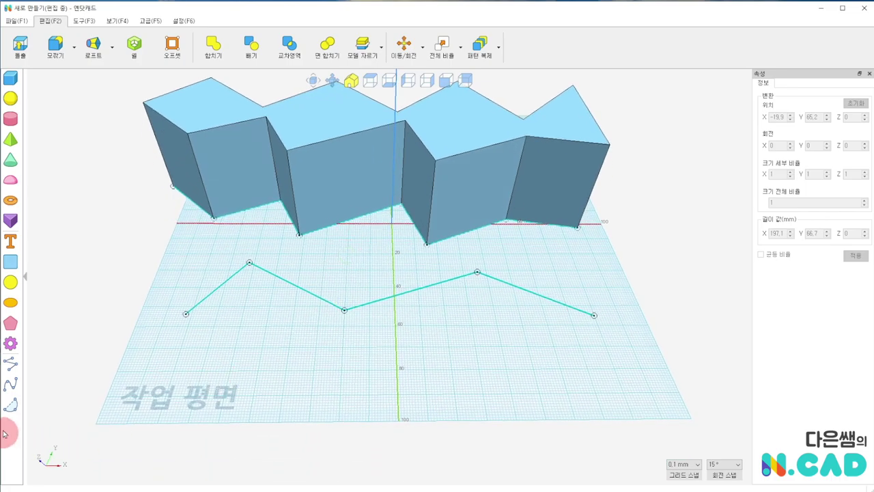
Step: Start a spline below the polyline, placing the crests and dips of its upper wave
left_click(12, 387)
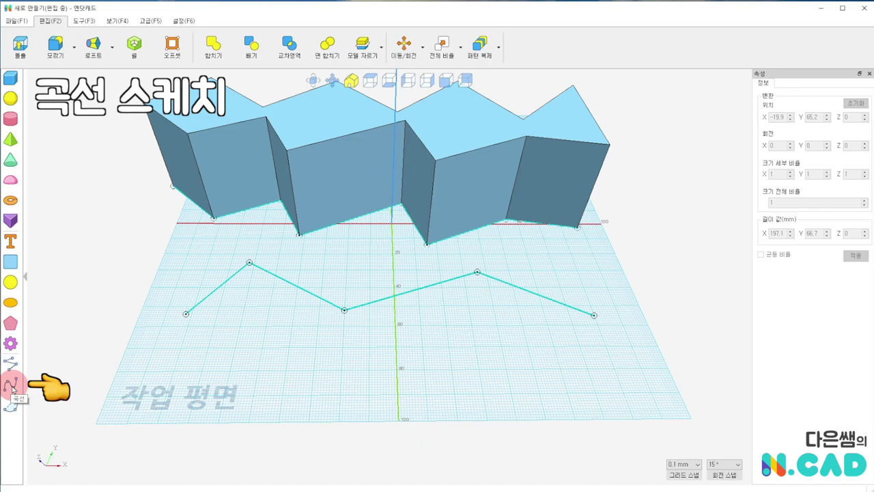
left_click(13, 386)
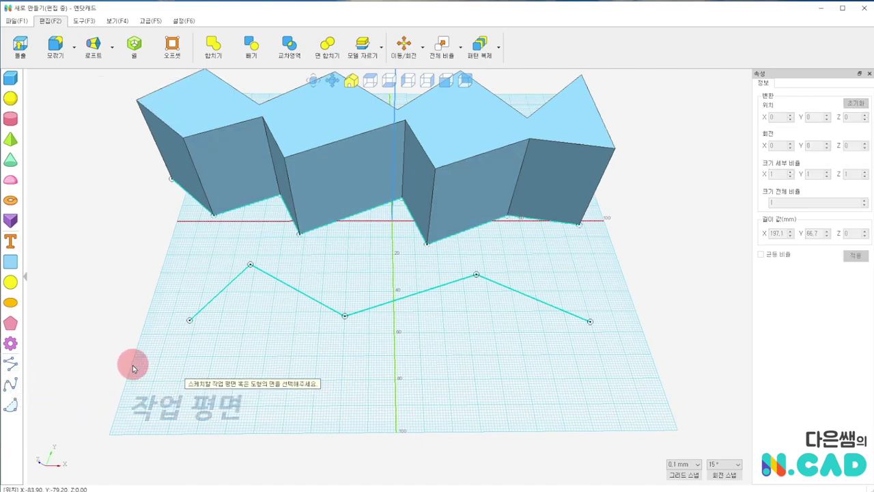
left_click(199, 375)
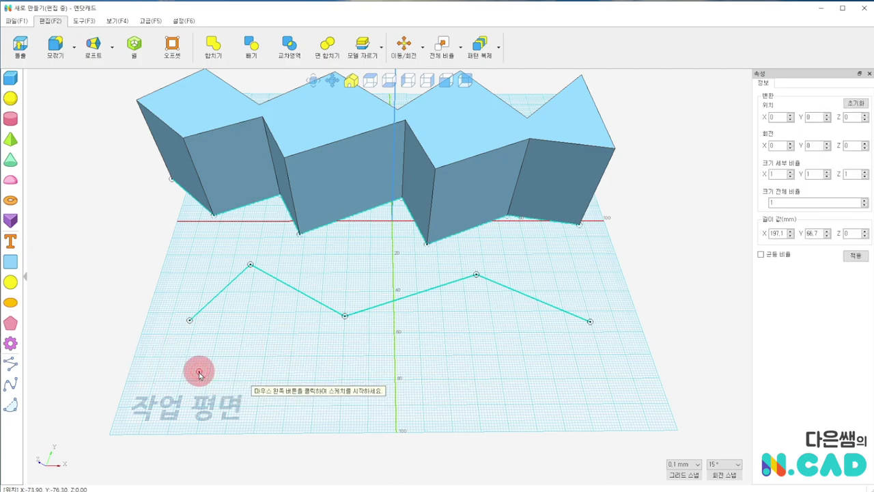
left_click(171, 385)
left_click(249, 346)
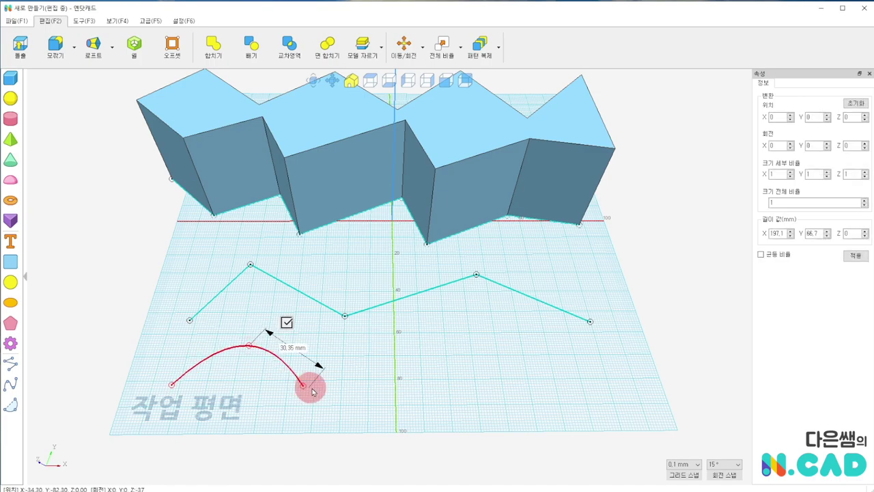
left_click(314, 387)
left_click(380, 341)
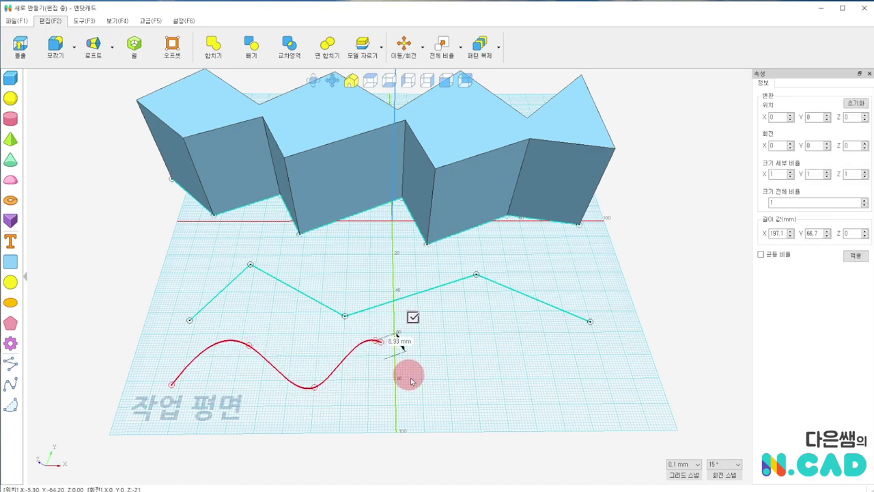
left_click(445, 401)
left_click(513, 336)
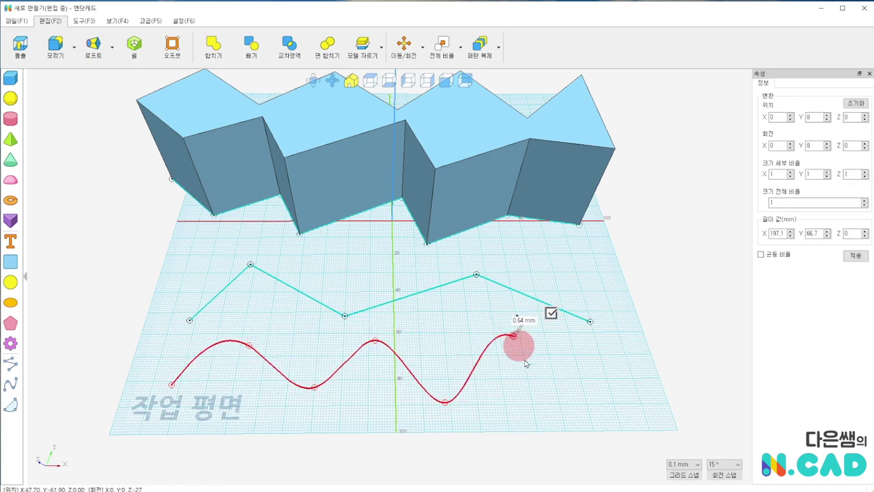
Step: Swing the spline back along the front and close it into a filled wavy shape
left_click(567, 424)
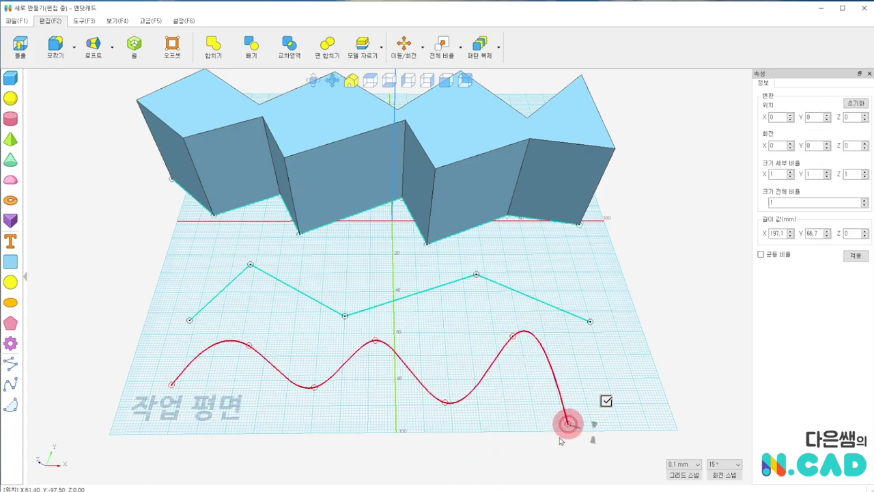
left_click(453, 470)
left_click(372, 415)
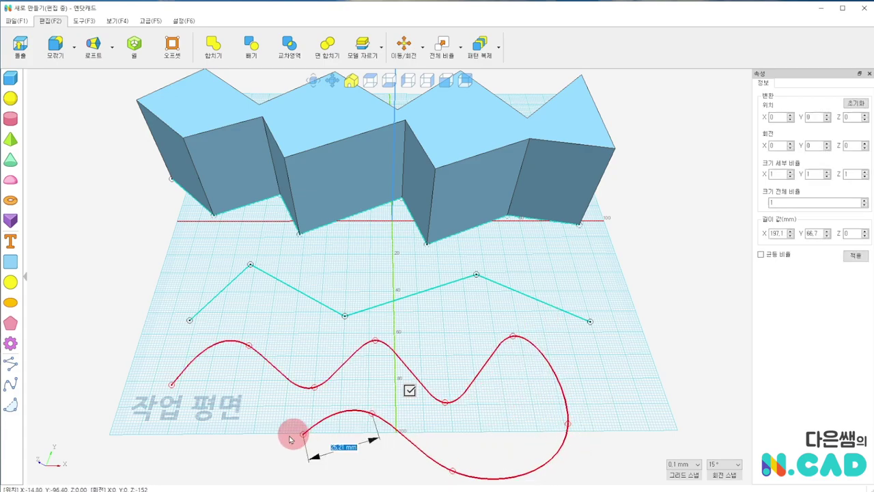
left_click(264, 437)
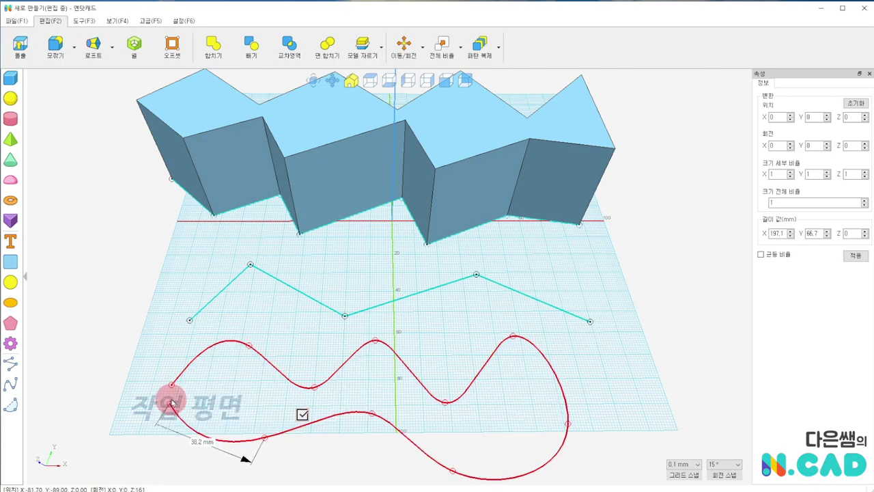
left_click(172, 386)
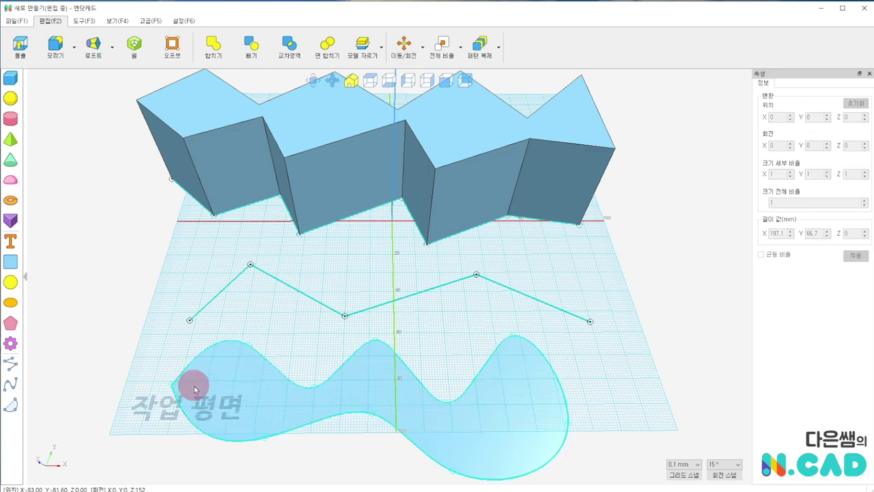
left_click(371, 335)
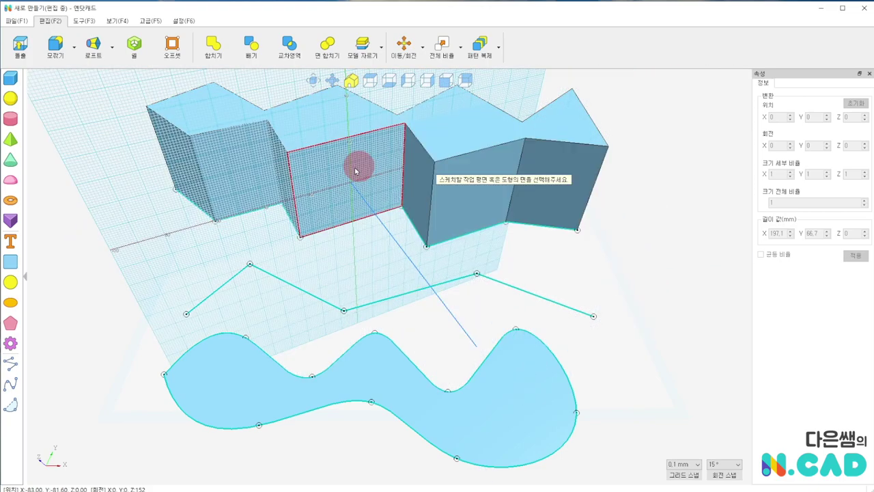
Step: Sketch a closed wavy spline on the zigzag wall's front face, then orbit to view it
left_click(335, 180)
left_click(185, 241)
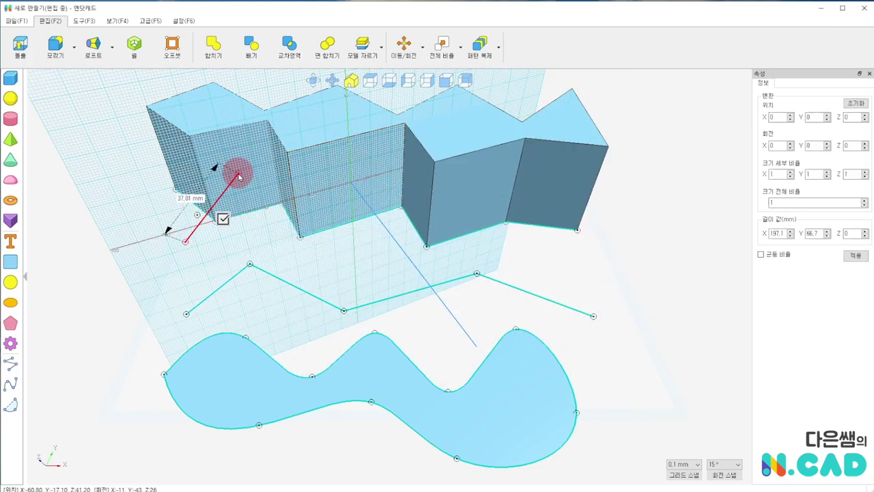
left_click(239, 171)
left_click(372, 162)
left_click(407, 237)
left_click(344, 286)
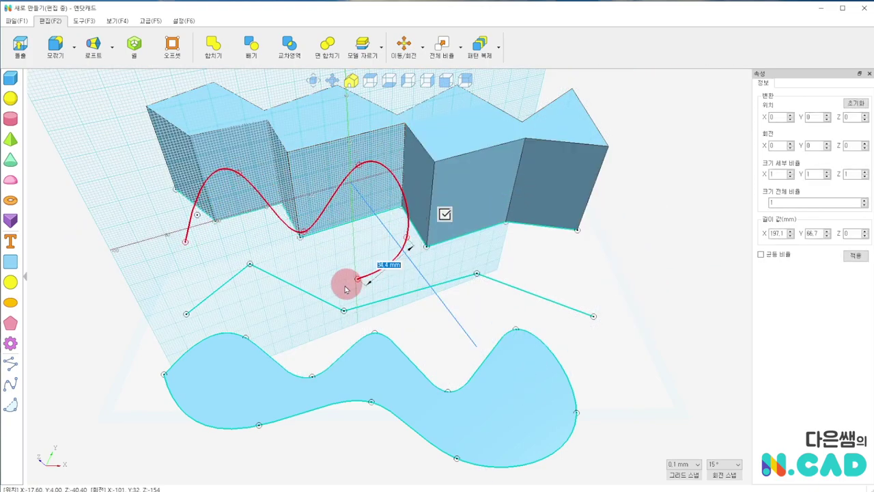
left_click(315, 280)
left_click(241, 261)
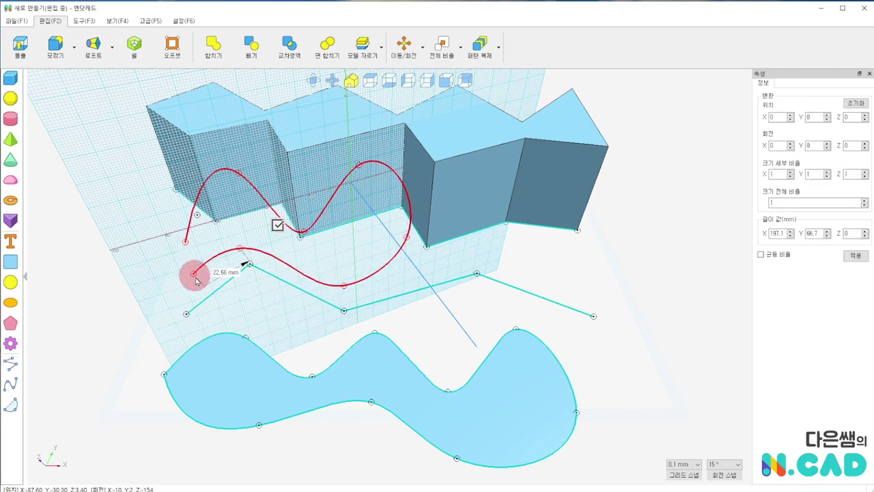
left_click(185, 243)
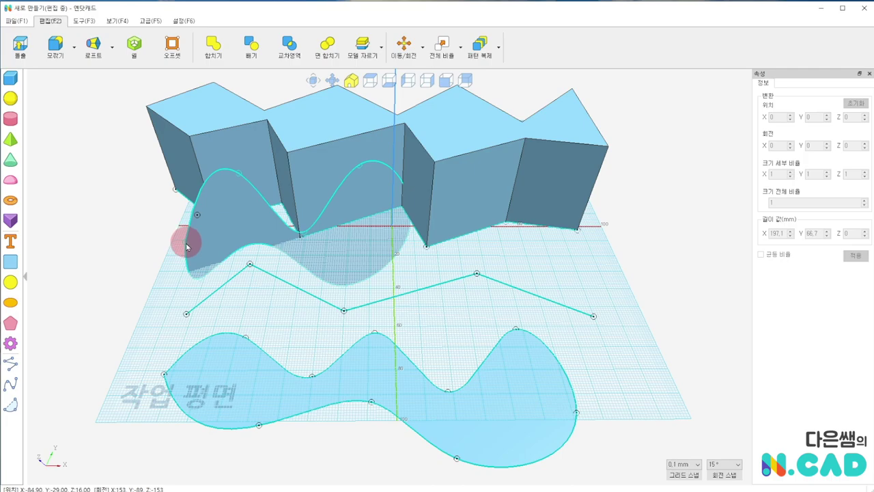
left_click(192, 236)
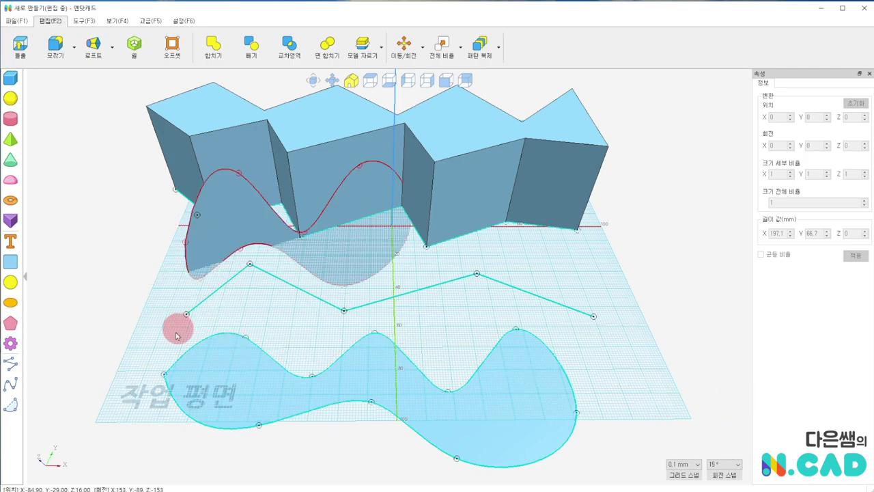
mouse_move(172, 324)
right_mouse_down()
mouse_move(365, 321)
mouse_move(240, 335)
mouse_move(310, 353)
mouse_move(361, 159)
mouse_move(331, 146)
mouse_move(369, 280)
mouse_move(288, 221)
mouse_move(308, 291)
mouse_move(282, 238)
mouse_move(283, 277)
mouse_move(312, 253)
mouse_move(326, 281)
right_mouse_up()
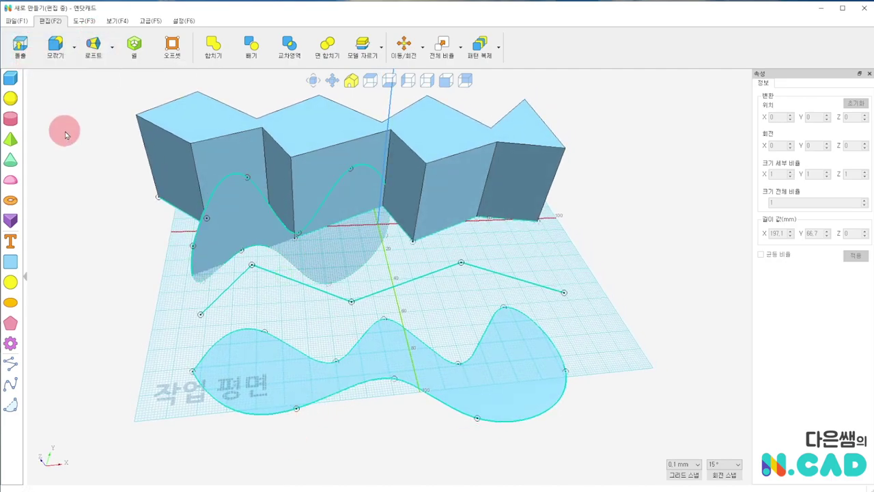
left_click(20, 46)
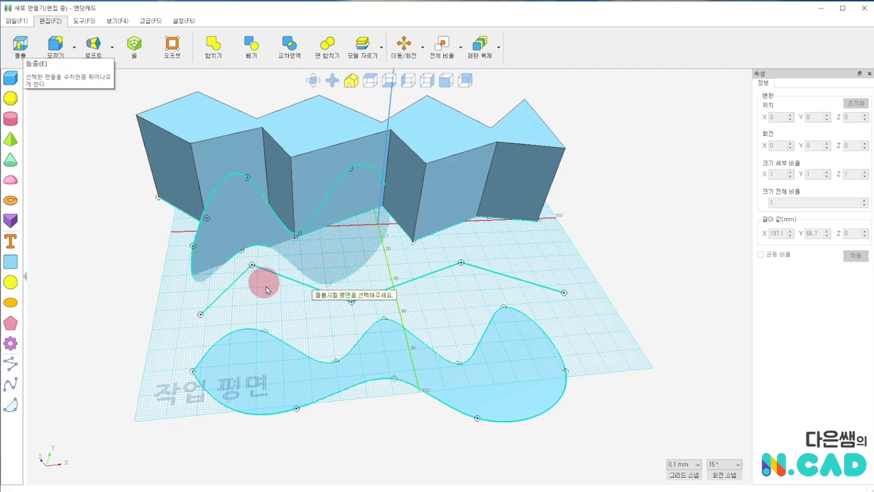
left_click(286, 387)
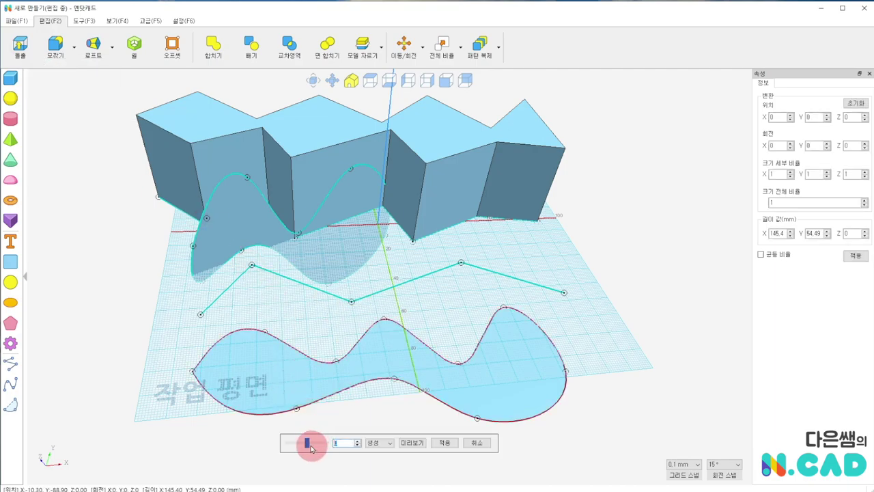
left_click(408, 444)
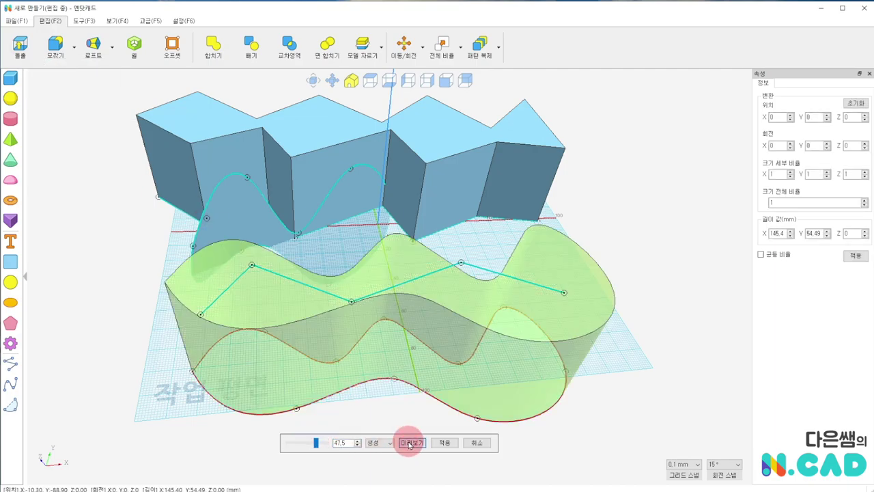
left_click(444, 444)
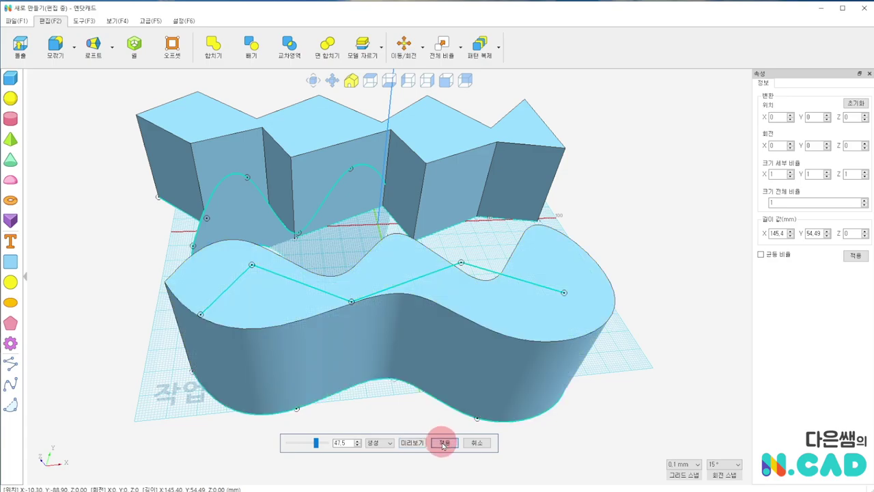
mouse_move(418, 448)
right_mouse_down()
mouse_move(461, 418)
mouse_move(481, 358)
right_mouse_up()
left_click(504, 336)
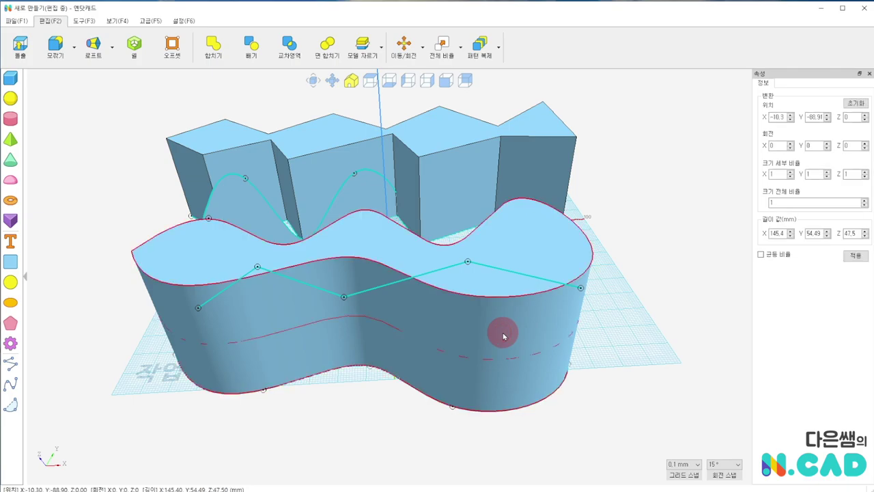
left_click(504, 336)
left_click(139, 286)
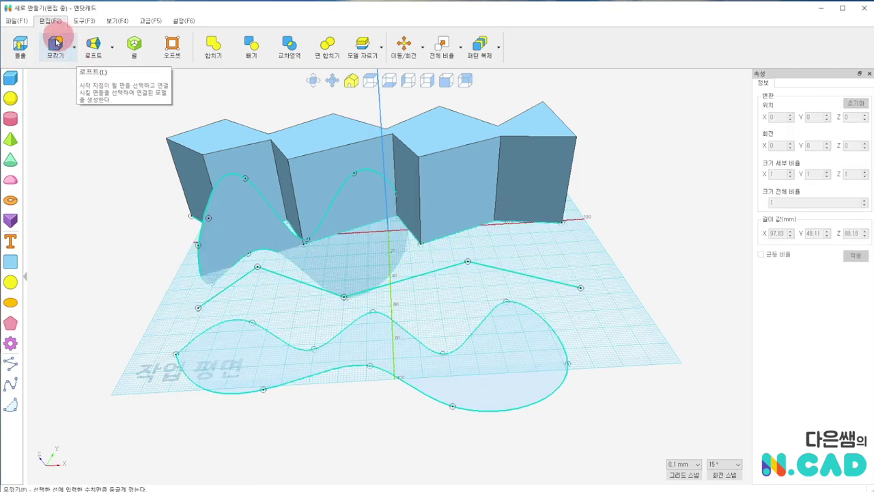
Step: Extrude the upright wavy face −45 in subtract (빼기) mode to notch the zigzag wall
left_click(21, 48)
left_click(197, 202)
left_click(258, 218)
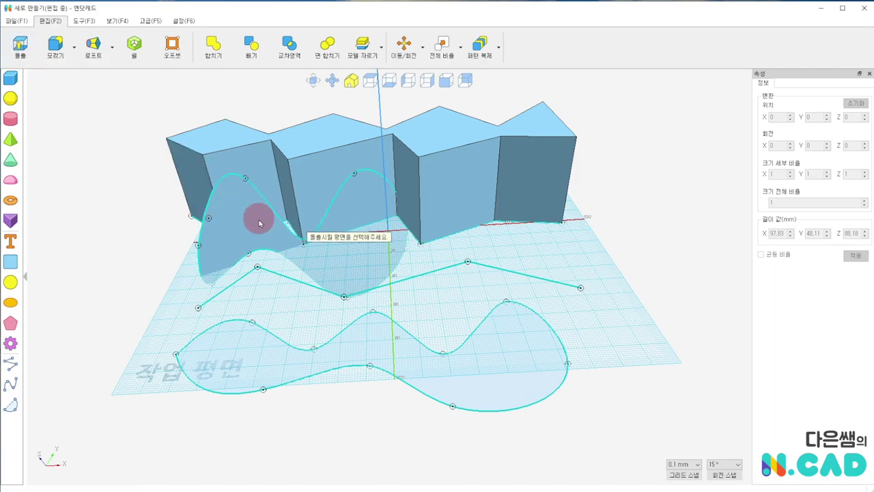
left_click(307, 444)
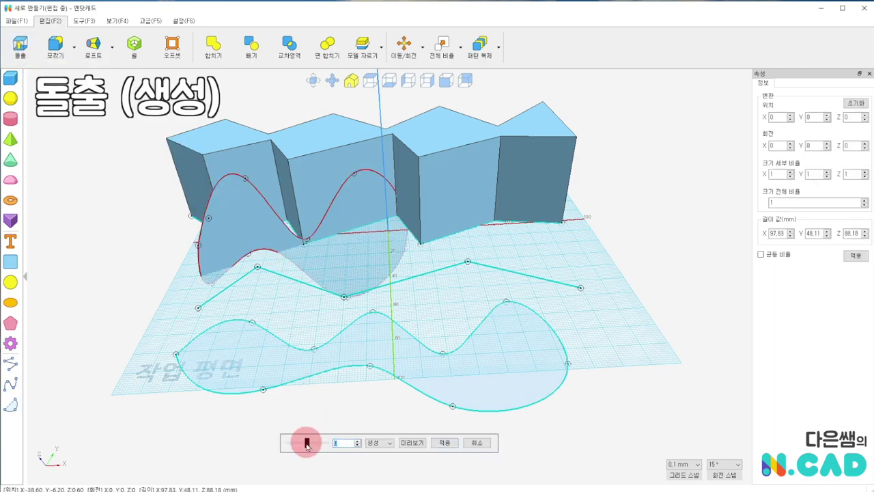
left_click(403, 442)
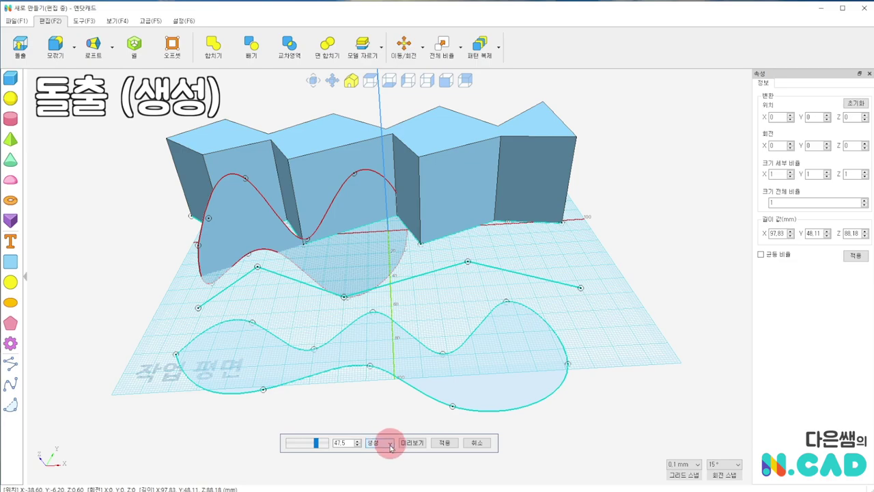
left_click(414, 442)
right_click_drag(317, 260, 375, 287)
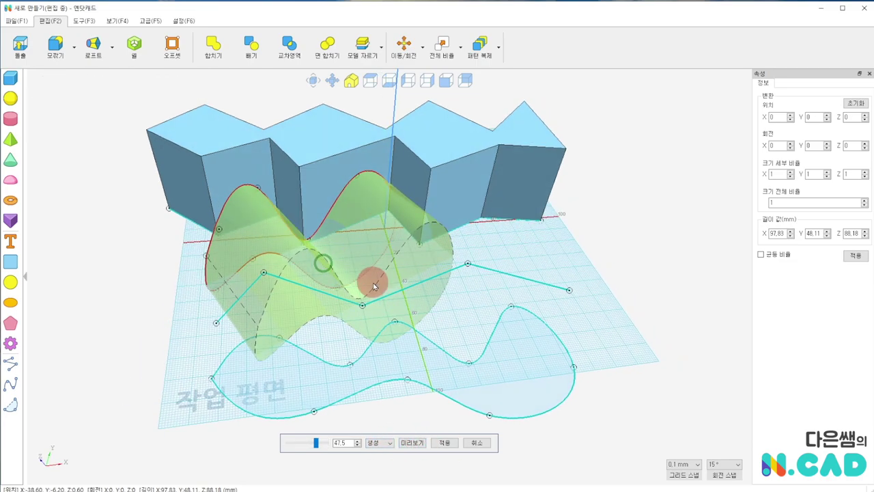
left_click_drag(408, 256, 422, 307)
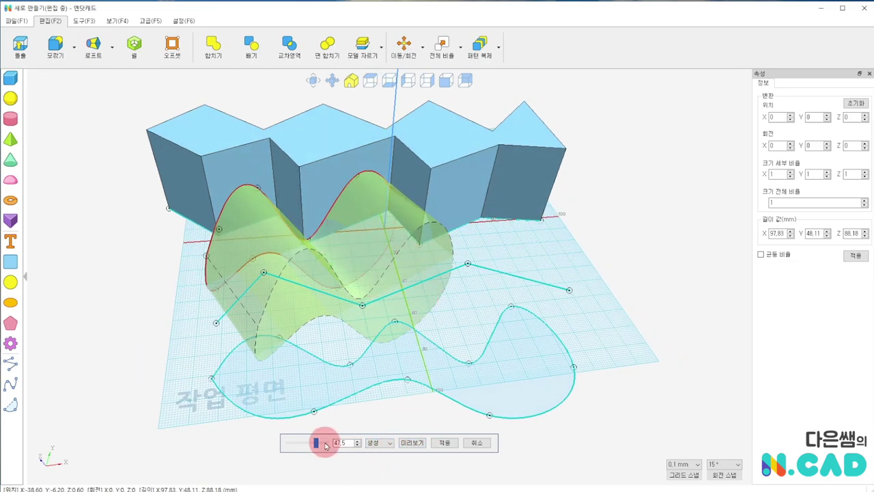
left_click_drag(316, 446, 315, 445)
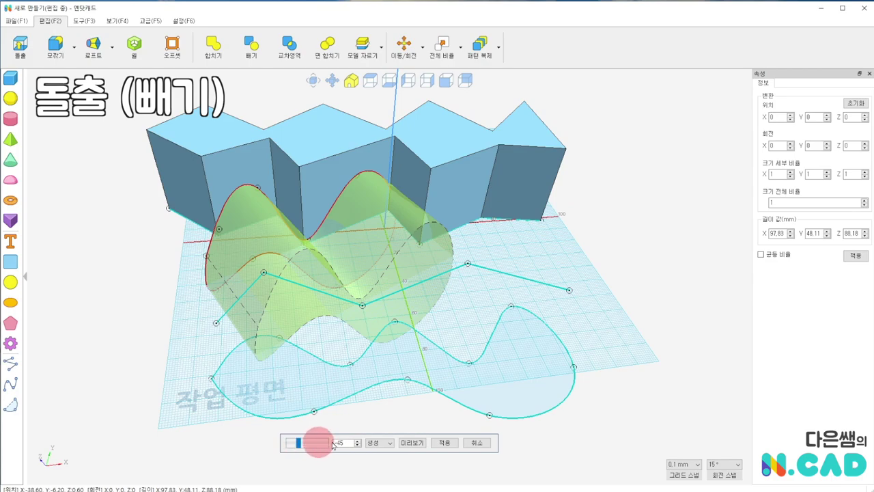
left_click(413, 443)
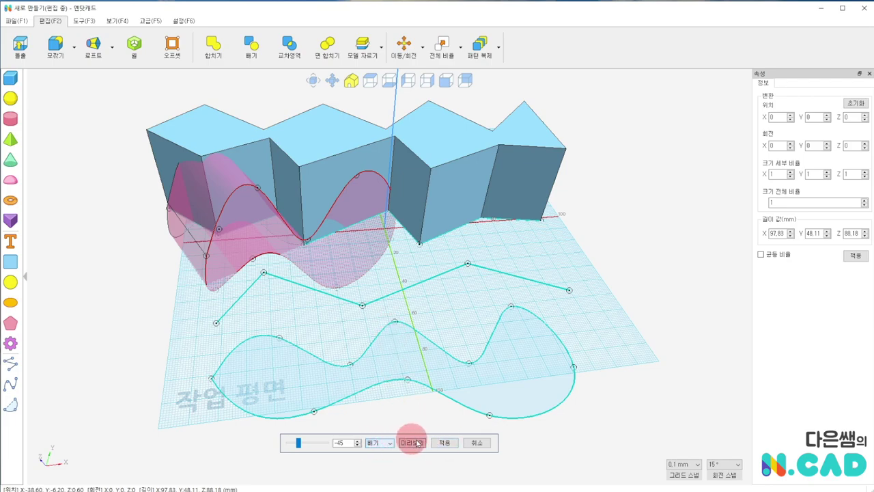
left_click(449, 444)
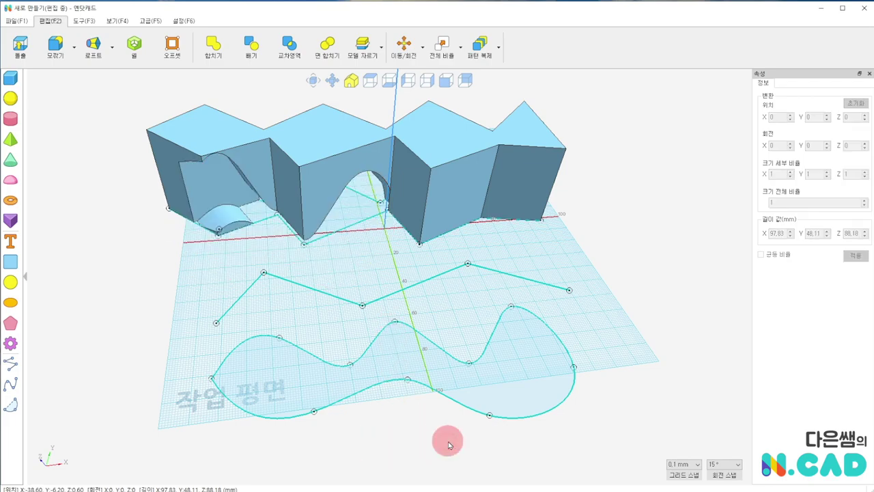
Step: Move the flat wavy shape to the right and the zigzag polyline up and right
mouse_move(383, 306)
right_mouse_down()
mouse_move(420, 211)
mouse_move(347, 259)
mouse_move(462, 242)
mouse_move(290, 209)
mouse_move(312, 224)
mouse_move(203, 250)
mouse_move(386, 257)
mouse_move(547, 225)
mouse_move(660, 220)
mouse_move(644, 361)
mouse_move(609, 383)
right_mouse_up()
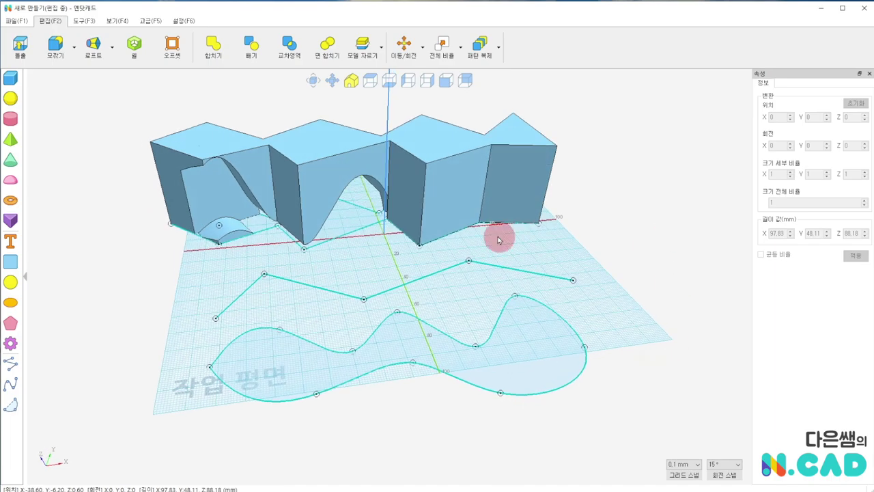
mouse_move(498, 240)
right_mouse_down()
mouse_move(338, 252)
mouse_move(527, 226)
mouse_move(403, 237)
right_mouse_up()
left_click(383, 344)
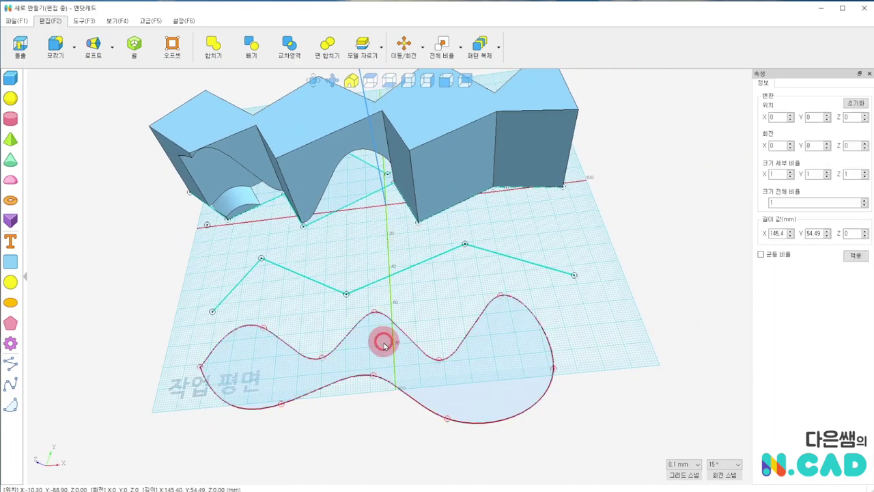
left_click_drag(384, 345, 571, 335)
left_click(371, 277)
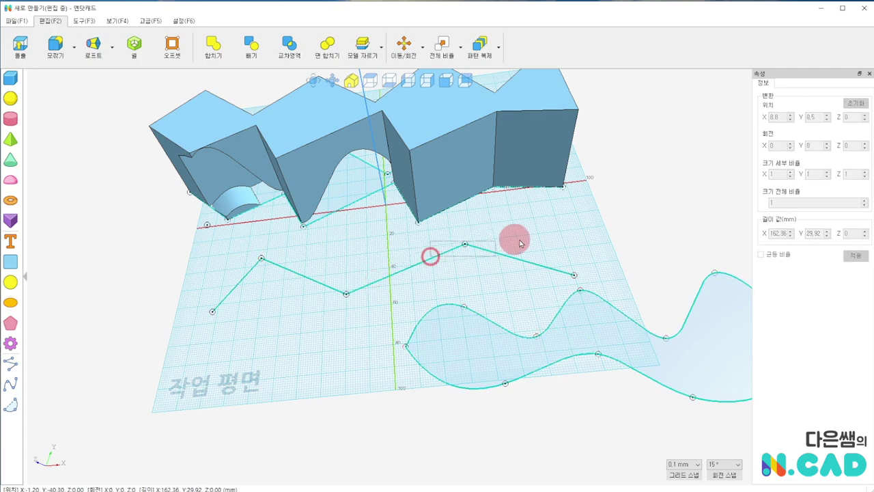
left_click_drag(522, 258, 608, 236)
left_click(225, 312)
right_click_drag(203, 287, 222, 282)
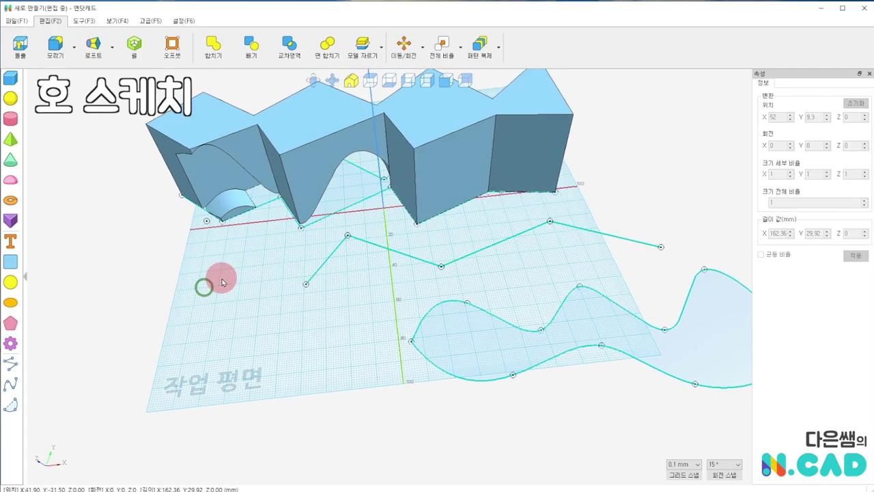
Step: Draw a half-round arc from its start and end points and a height point
left_click(10, 408)
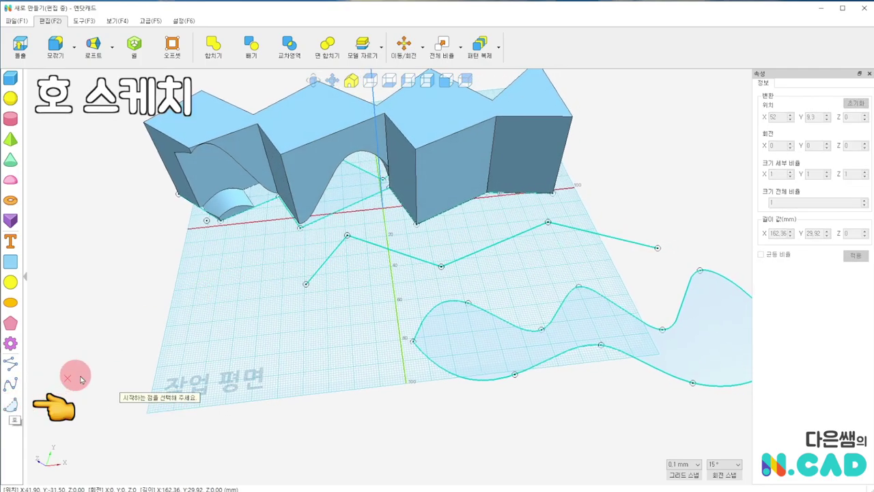
left_click(211, 356)
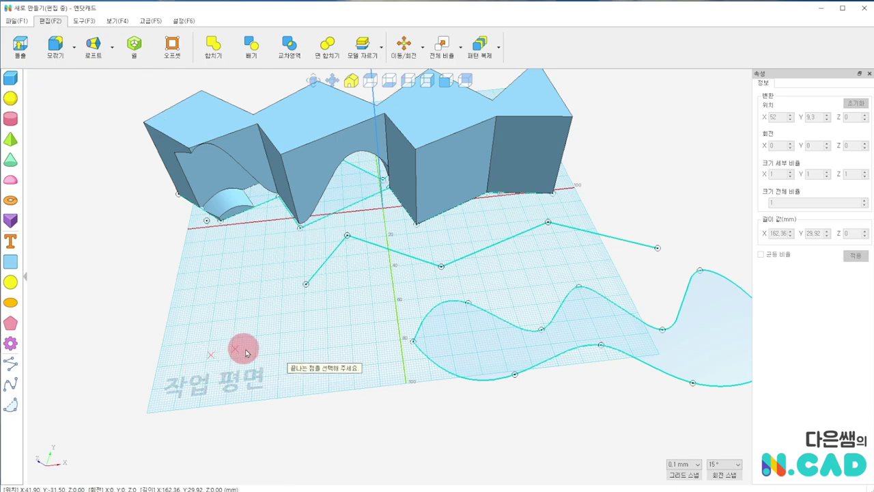
left_click(352, 339)
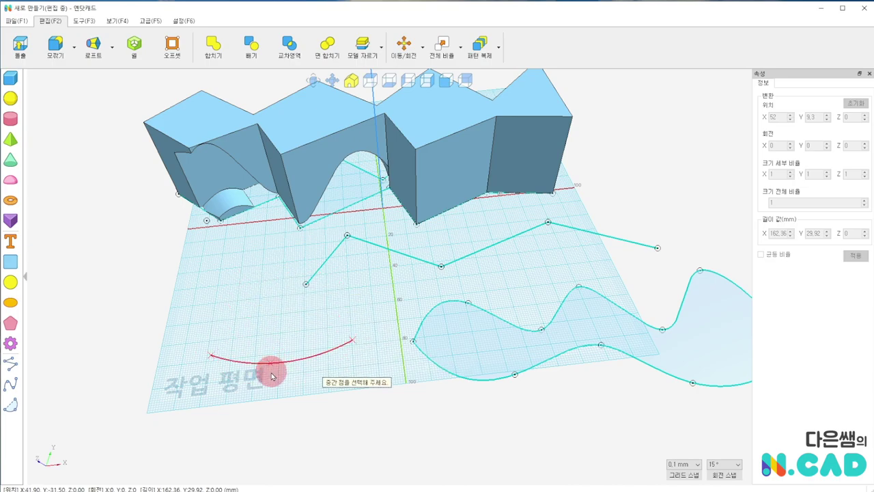
left_click(267, 315)
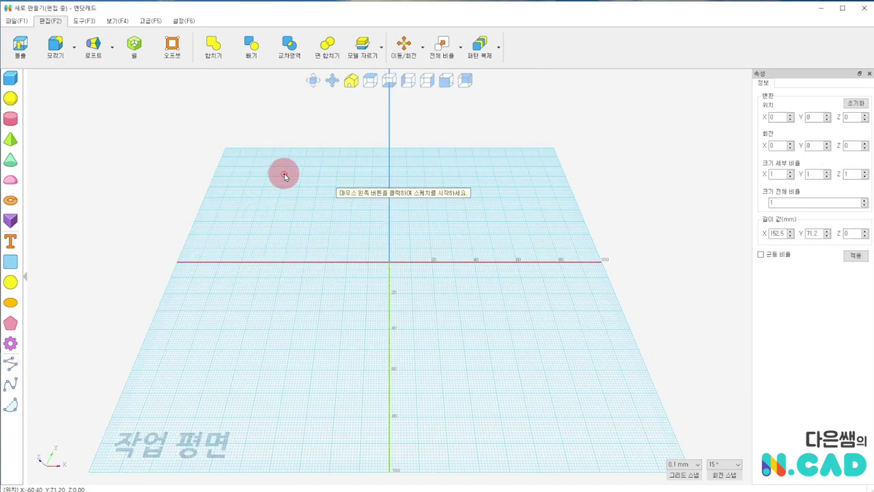
Step: Draw a closed two-peaked polygon outline measuring 152.5 × 71.2 mm
left_click(248, 226)
left_click(356, 157)
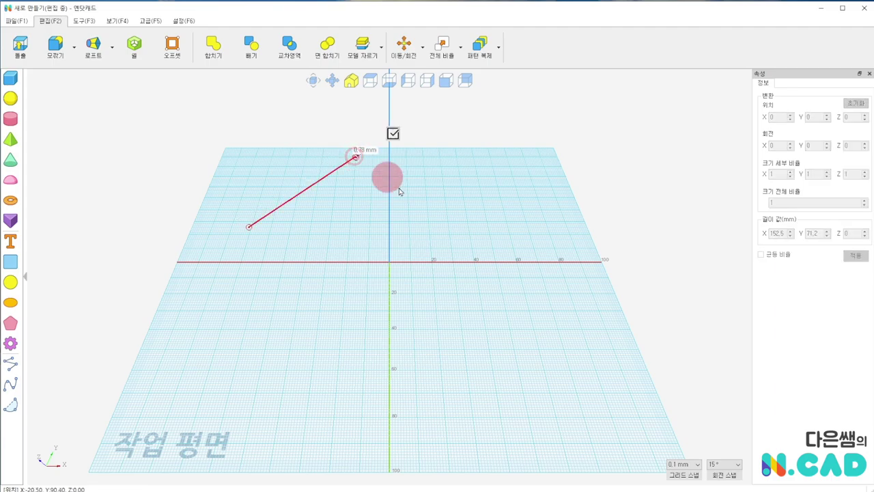
left_click(472, 231)
left_click(552, 150)
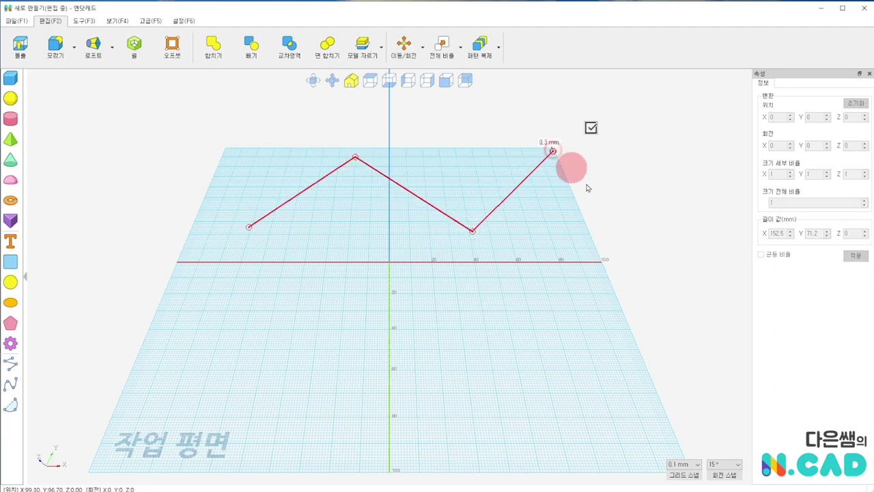
left_click(635, 259)
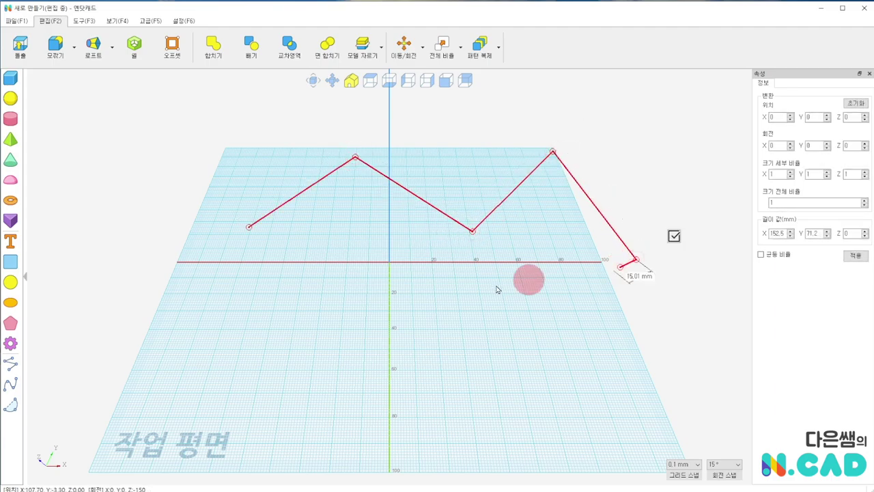
left_click(249, 229)
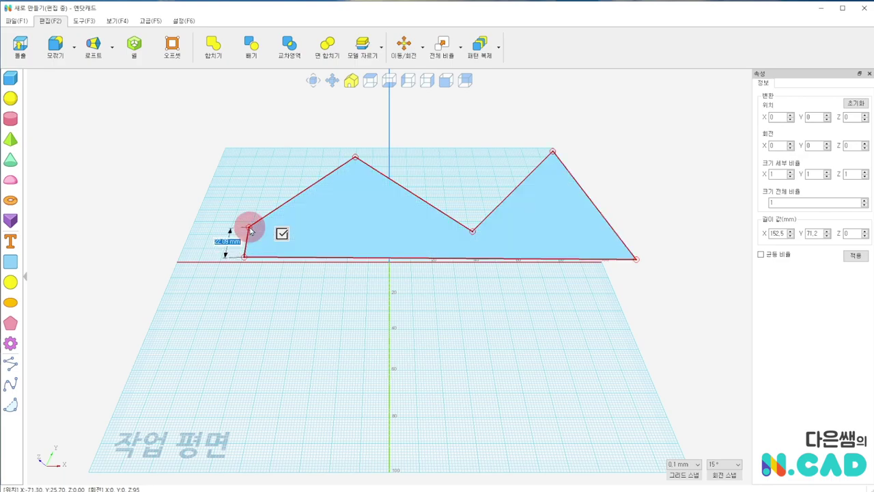
left_click(250, 228)
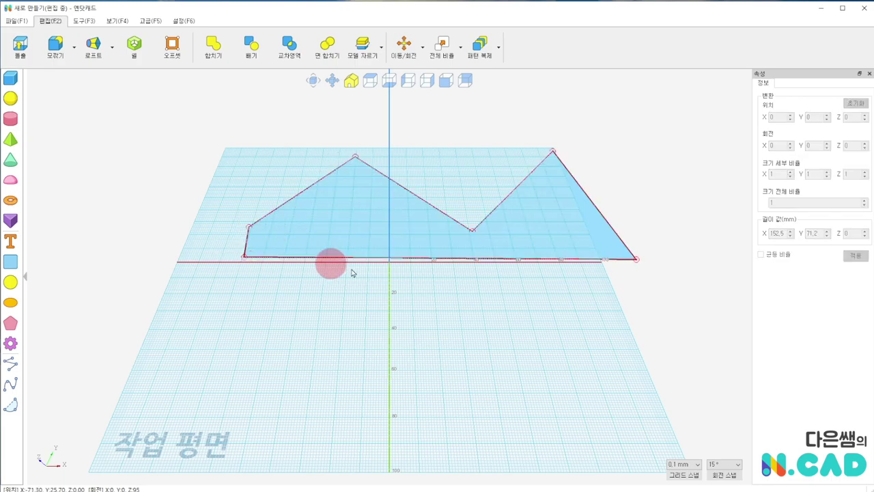
Step: Extrude the two-peaked polygon 40 into a solid block
left_click(20, 47)
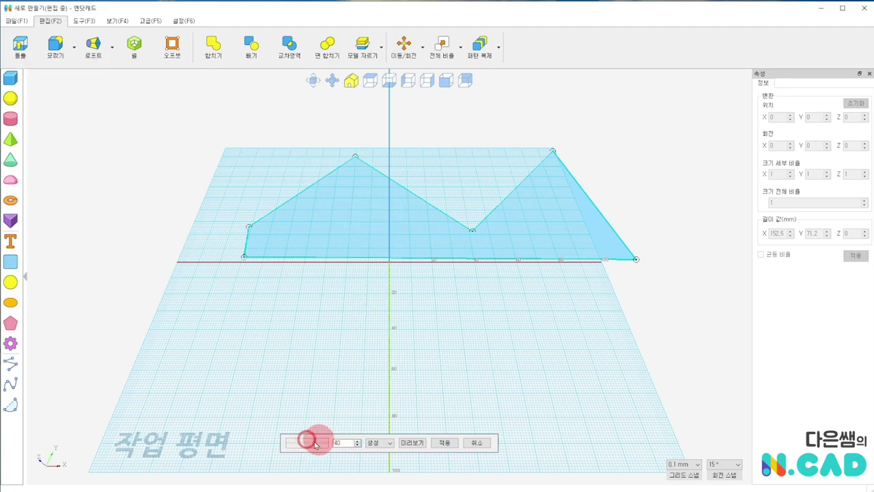
left_click(444, 443)
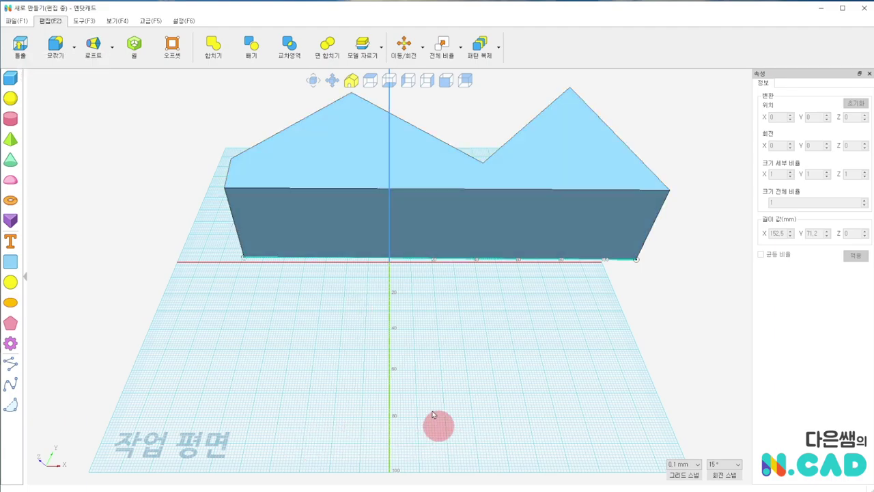
left_click(10, 364)
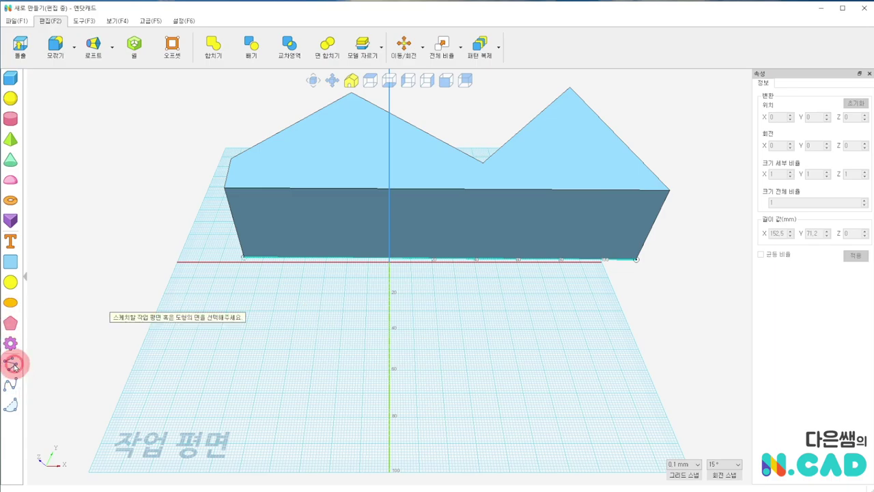
Step: Draw an open four-point zigzag polyline in front of the new block
left_click(192, 334)
left_click(324, 287)
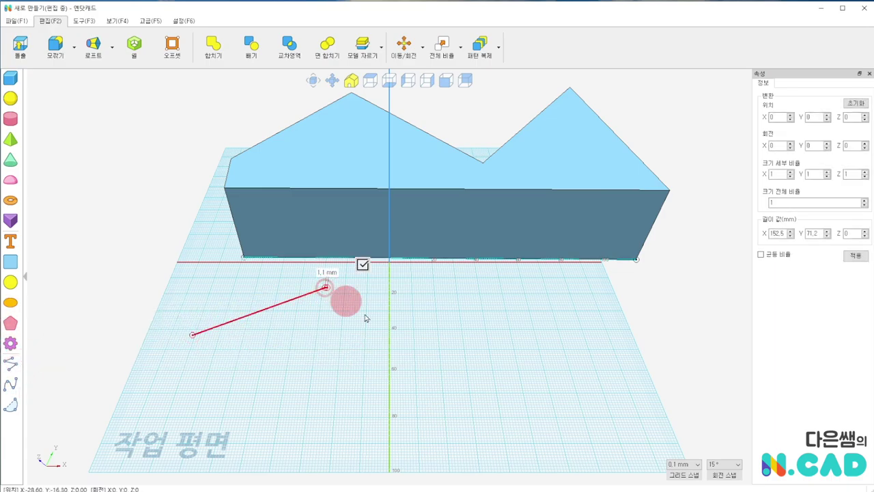
left_click(446, 342)
left_click(558, 296)
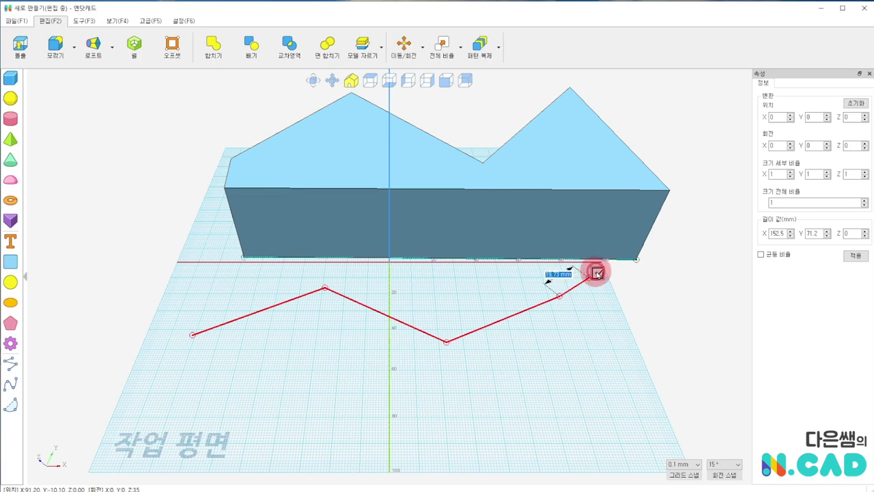
key("Escape")
Step: Draw an open wavy spline curve with a crest and a trough below the zigzag
left_click(10, 382)
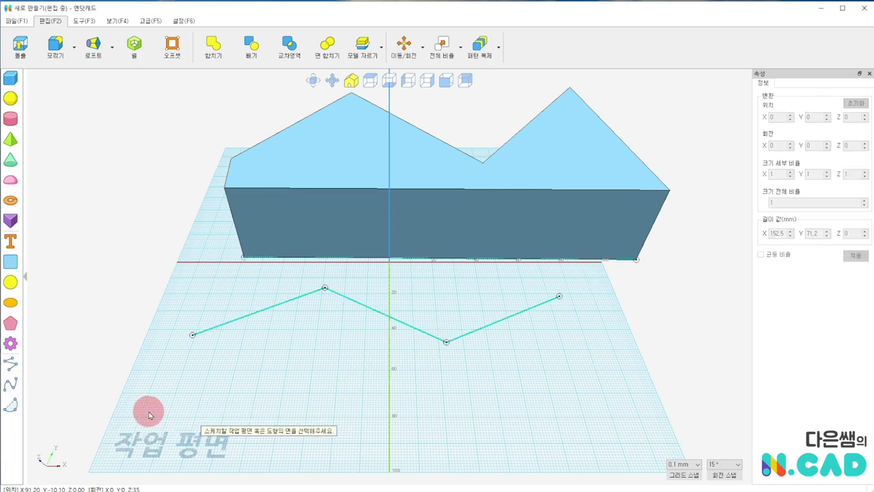
left_click(209, 393)
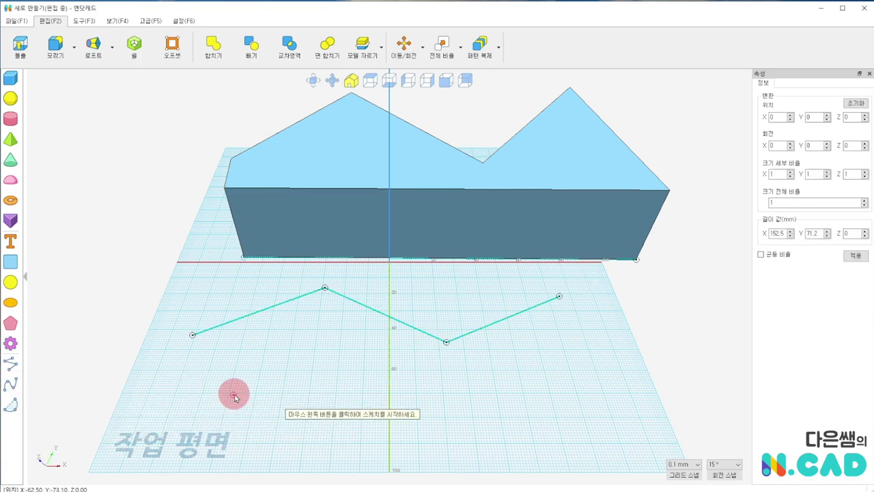
left_click(315, 358)
left_click(400, 411)
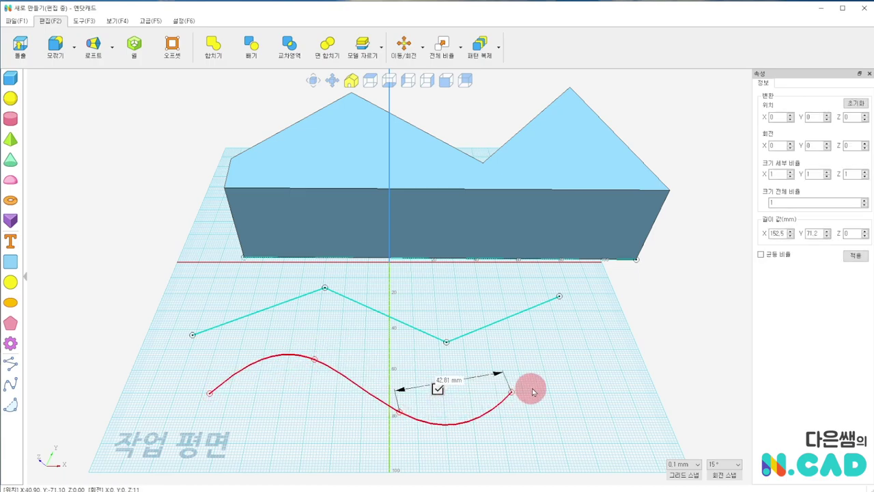
left_click(553, 372)
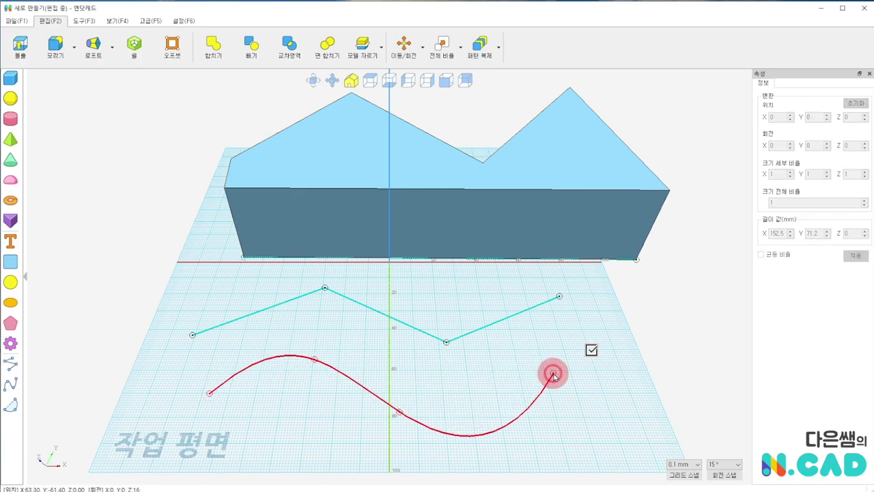
left_click(591, 350)
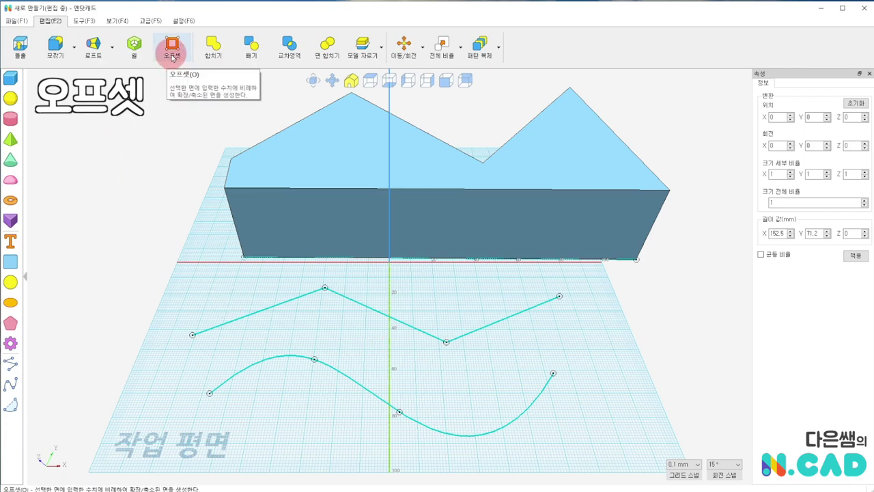
Step: Offset the two-peaked polygon outline by -5, adding a matching outline just inside it
left_click(172, 58)
left_click(328, 160)
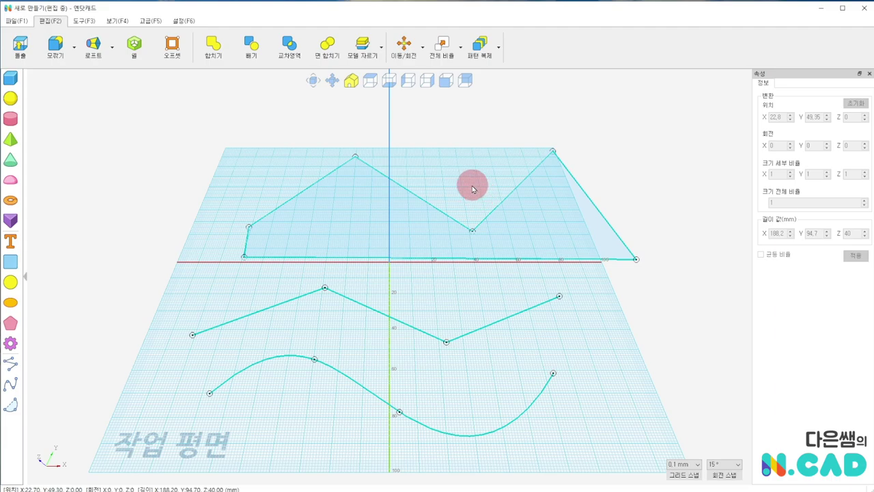
left_click(173, 51)
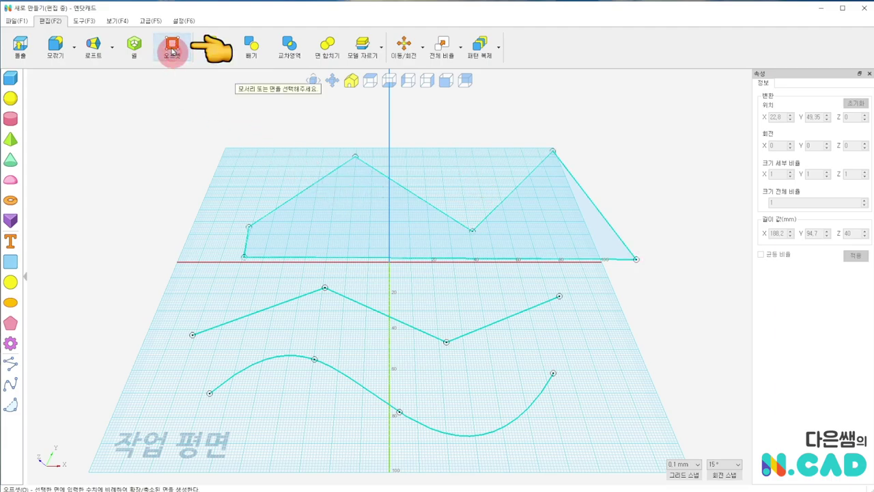
left_click(301, 198)
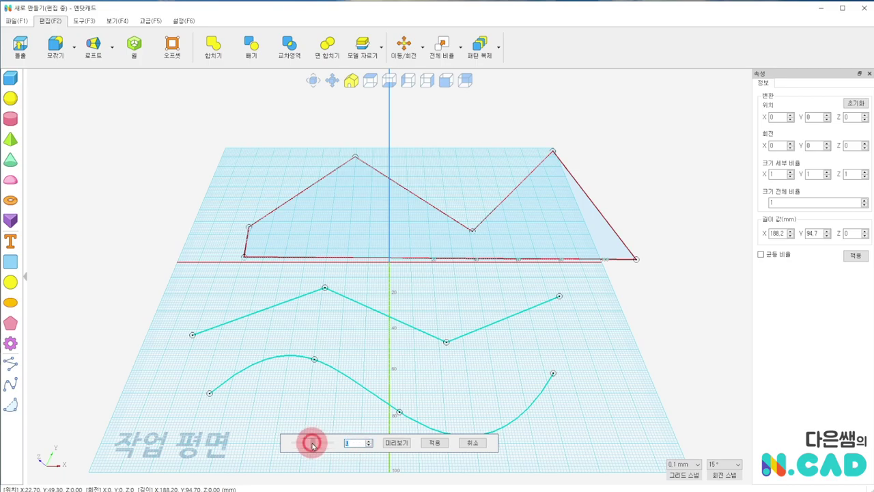
left_click(396, 443)
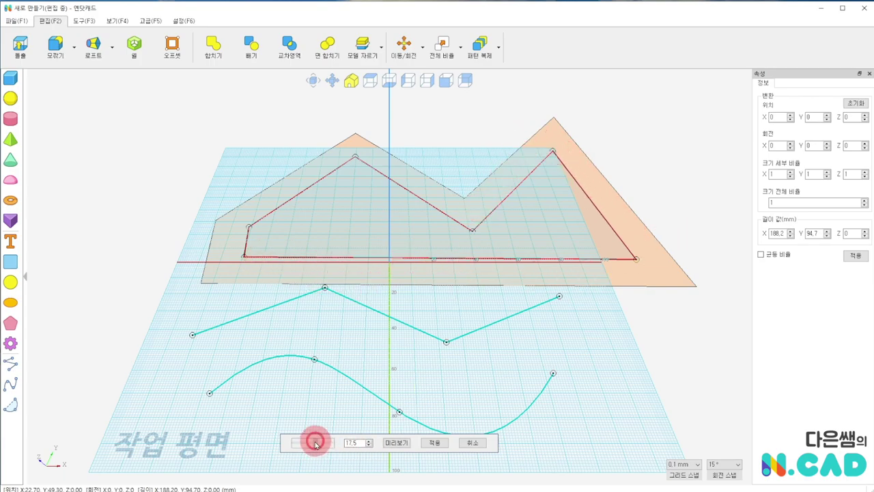
left_click(397, 443)
type("-5")
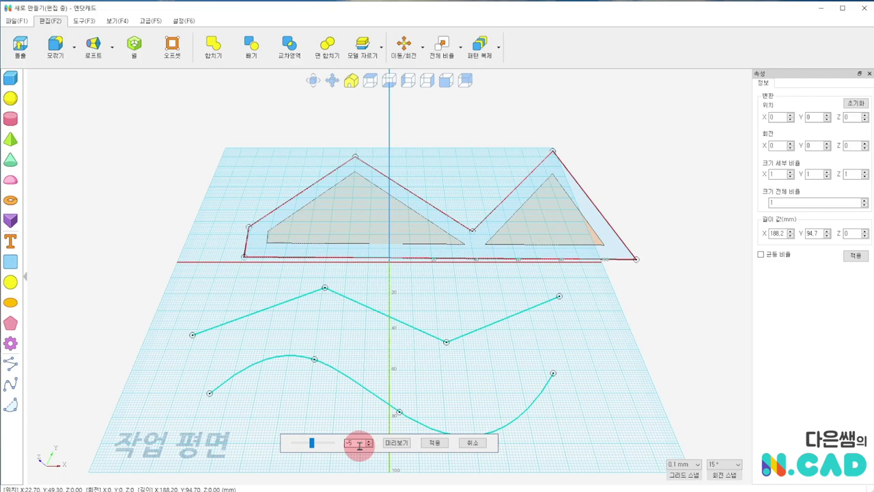
left_click(396, 442)
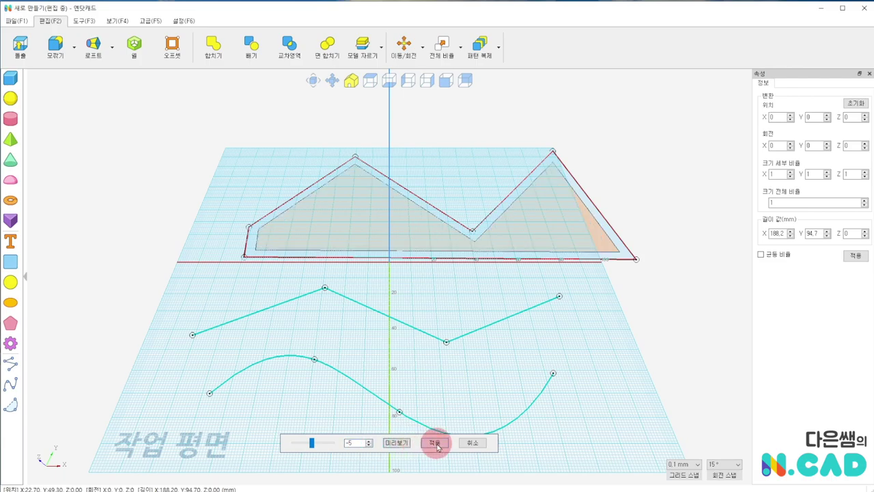
left_click(436, 443)
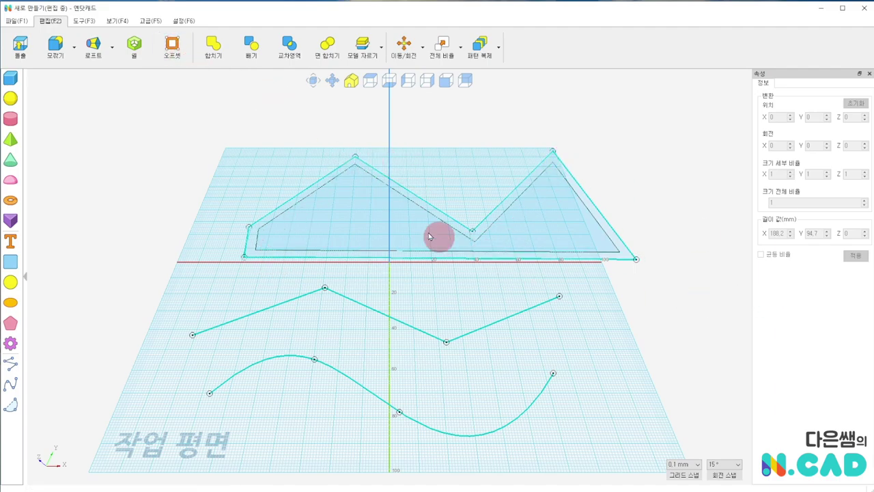
Step: Offset the zigzag polyline into a rounded band around it
left_click(171, 42)
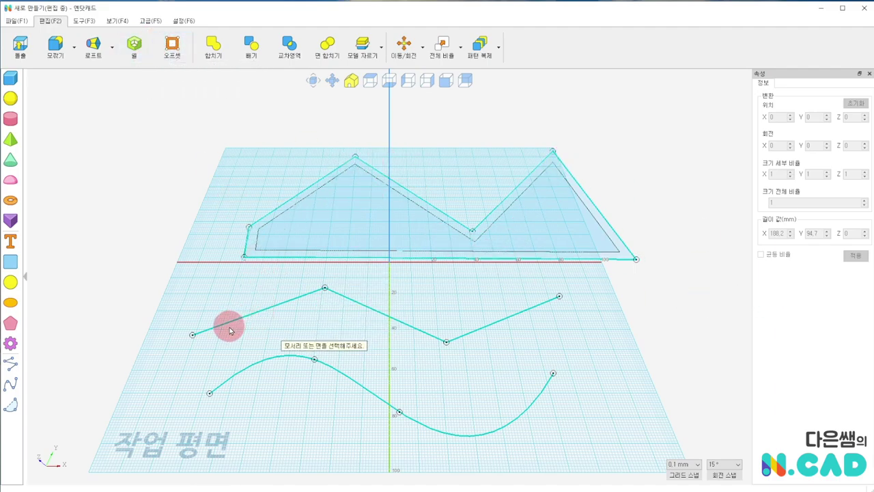
left_click(276, 307)
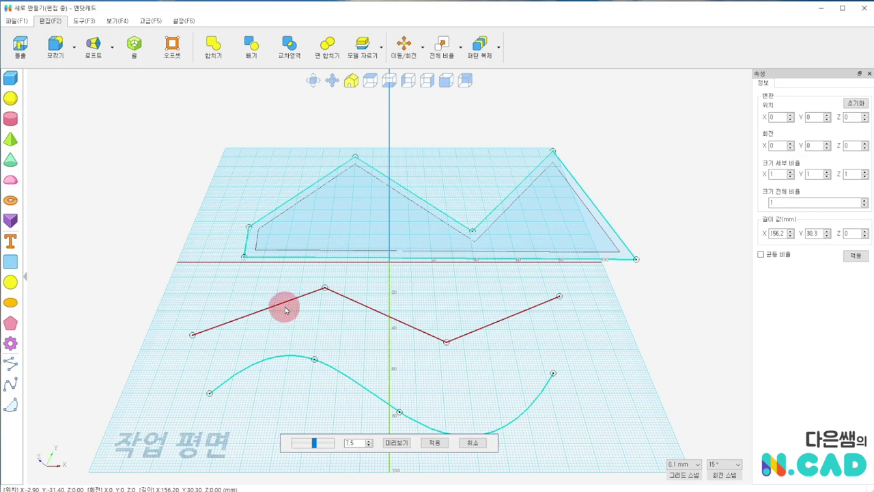
left_click(407, 444)
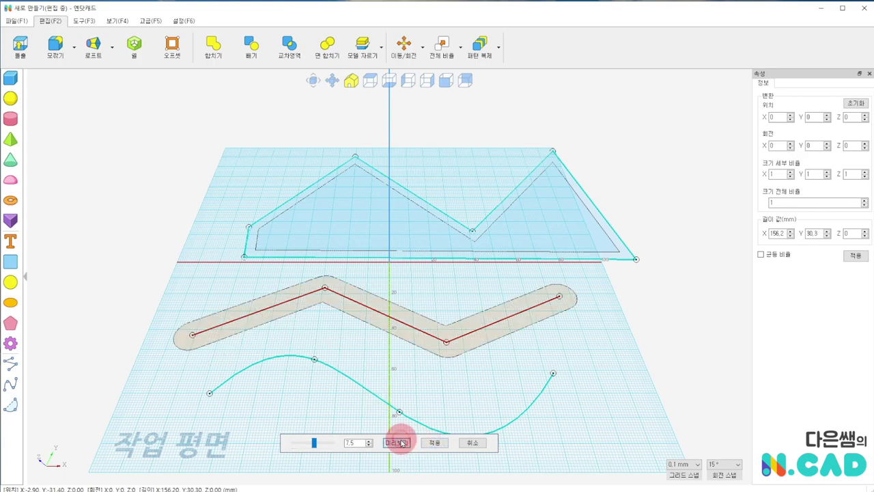
left_click(440, 445)
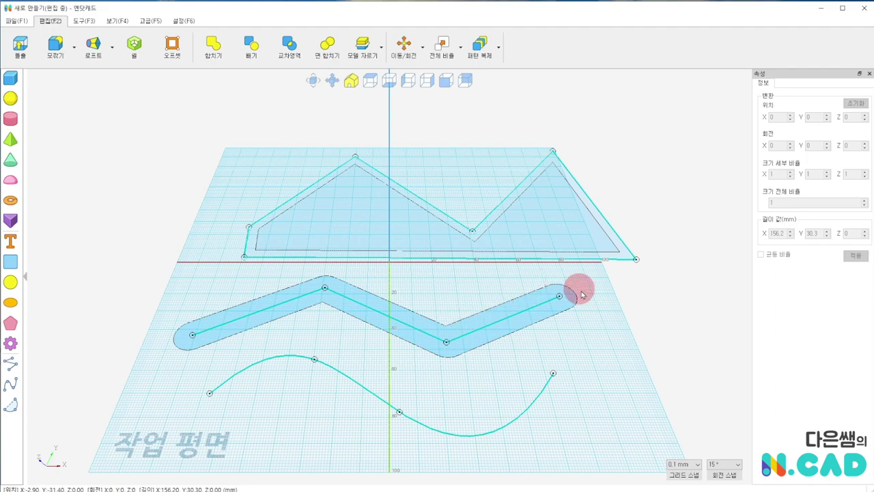
Step: Extrude the rounded zigzag band 47.5 high into a solid wall
left_click(354, 295)
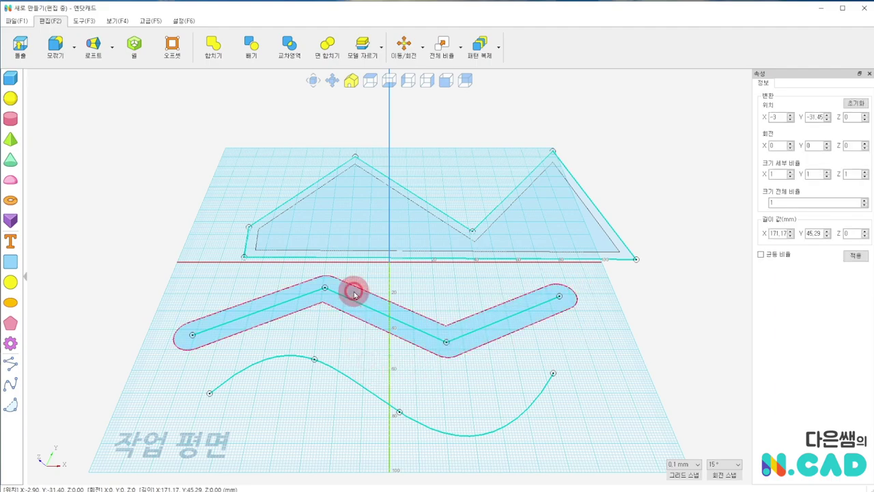
left_click(20, 49)
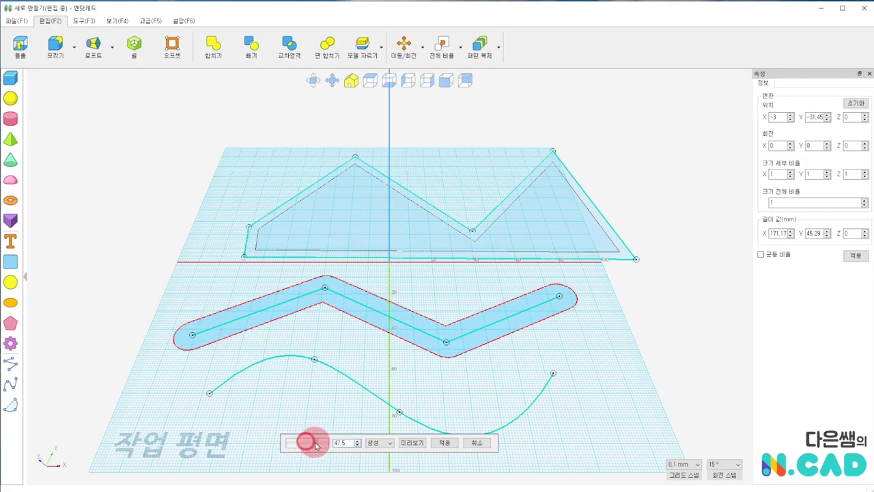
left_click(411, 442)
left_click(444, 443)
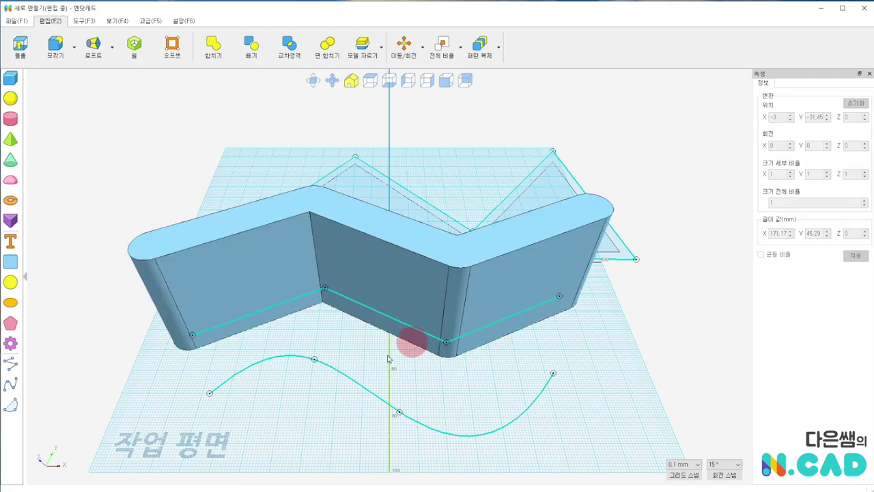
right_click_drag(396, 134, 603, 278)
mouse_move(423, 333)
right_mouse_down()
mouse_move(433, 195)
mouse_move(476, 236)
mouse_move(519, 371)
mouse_move(387, 347)
right_mouse_up()
left_click(221, 248)
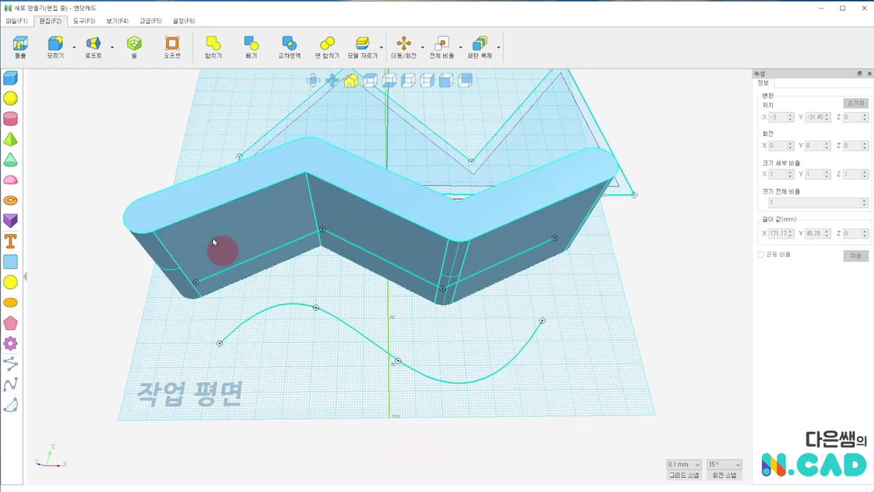
left_click(173, 46)
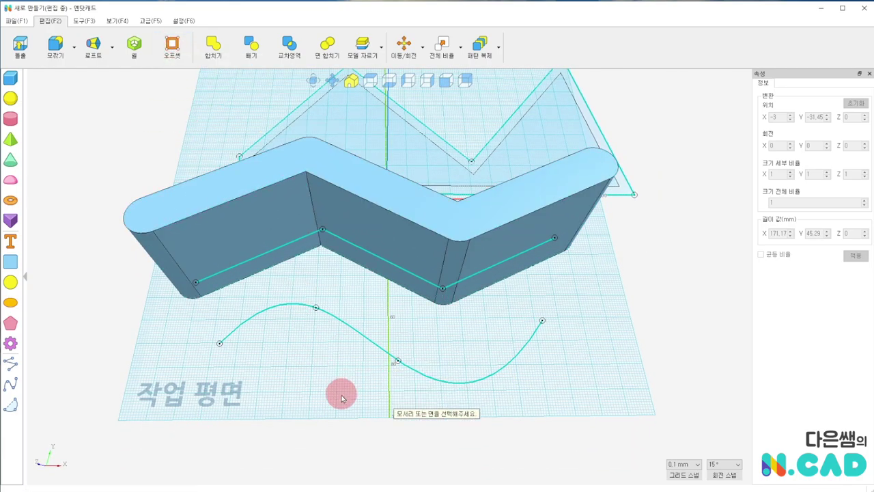
Step: Offset the wavy curve by 2 into a thin band
left_click(368, 339)
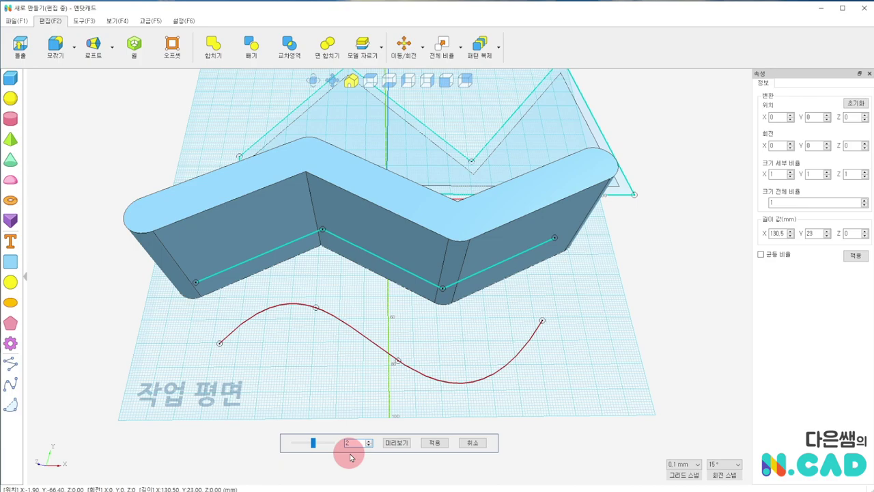
left_click(403, 444)
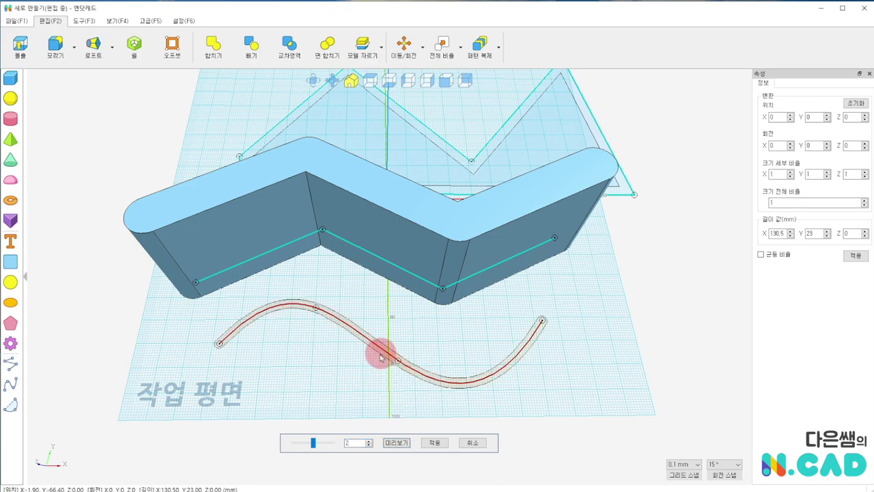
scroll(375, 357, "up", 2)
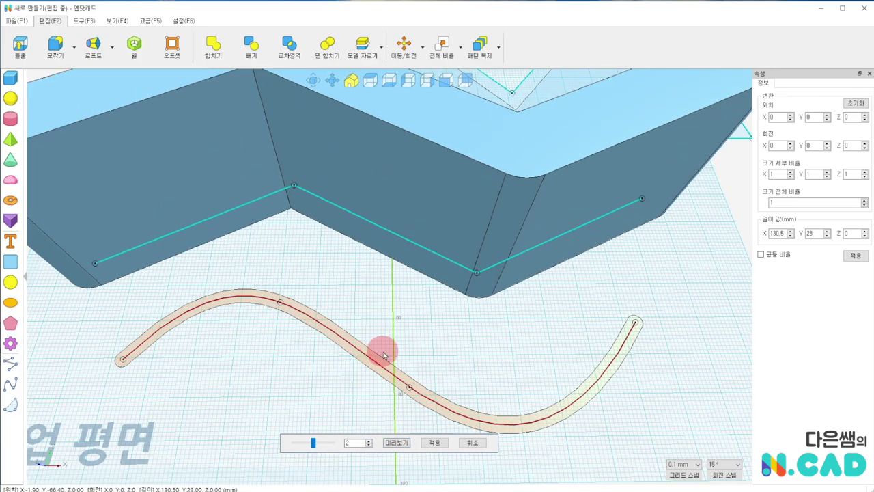
left_click(440, 443)
scroll(394, 401, "down", 2)
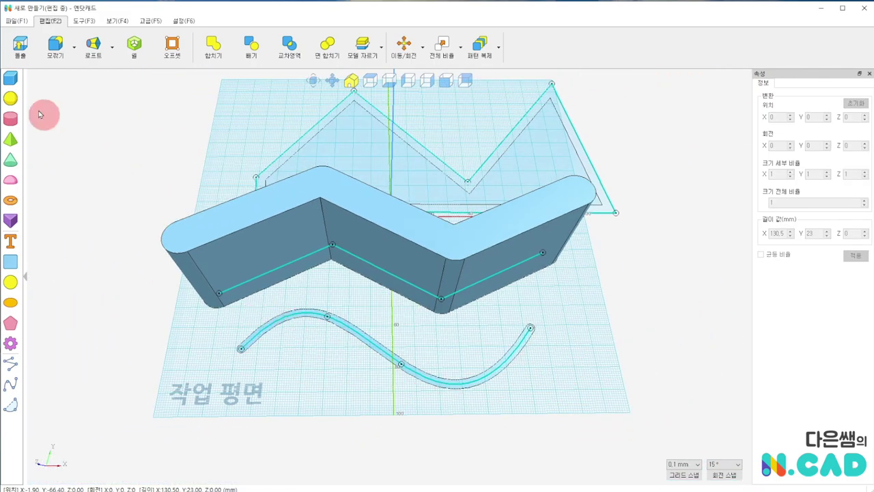
Step: Extrude the wavy band 37.5 high into a curved wall
left_click(19, 47)
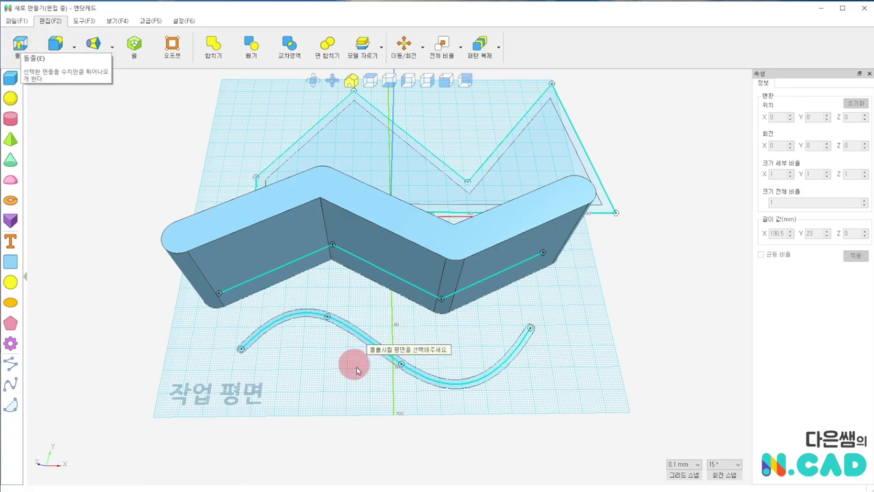
left_click(316, 315)
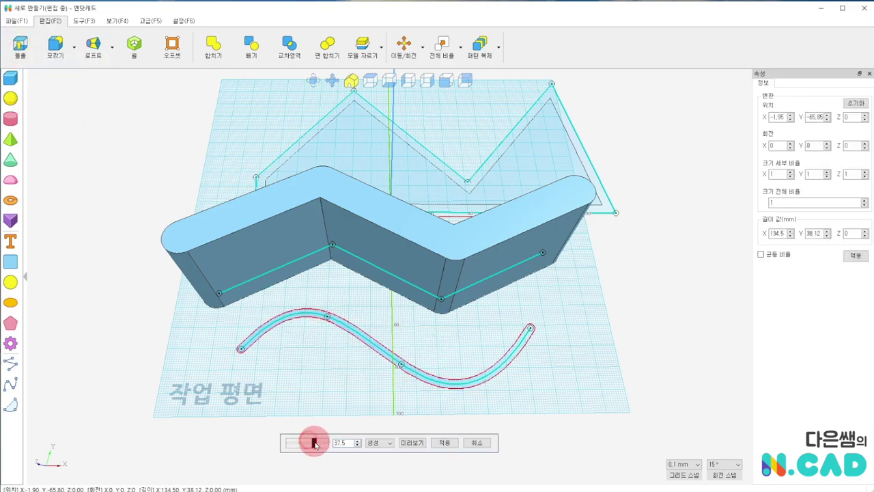
left_click(412, 443)
mouse_move(433, 394)
right_mouse_down()
mouse_move(490, 451)
mouse_move(539, 442)
mouse_move(250, 168)
right_mouse_up()
left_click(445, 444)
Step: Select all existing sketches and solids and move them off to the right
left_click_drag(210, 87, 642, 415)
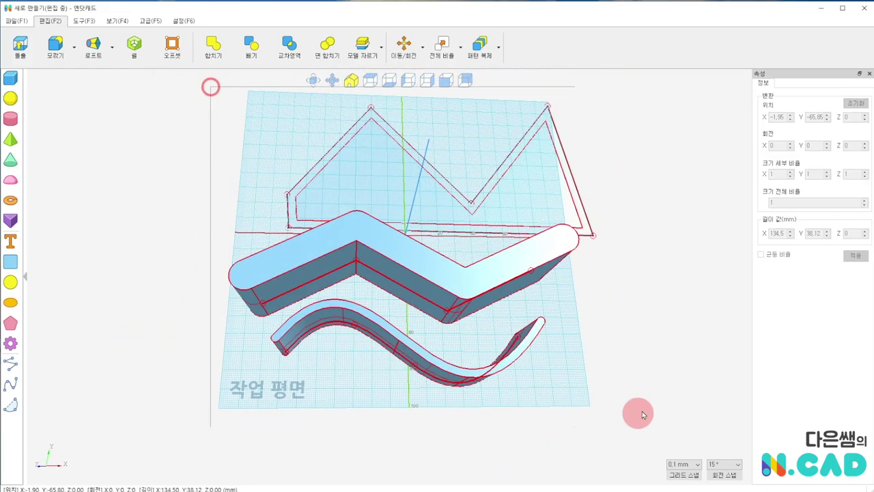
left_click_drag(260, 289, 539, 289)
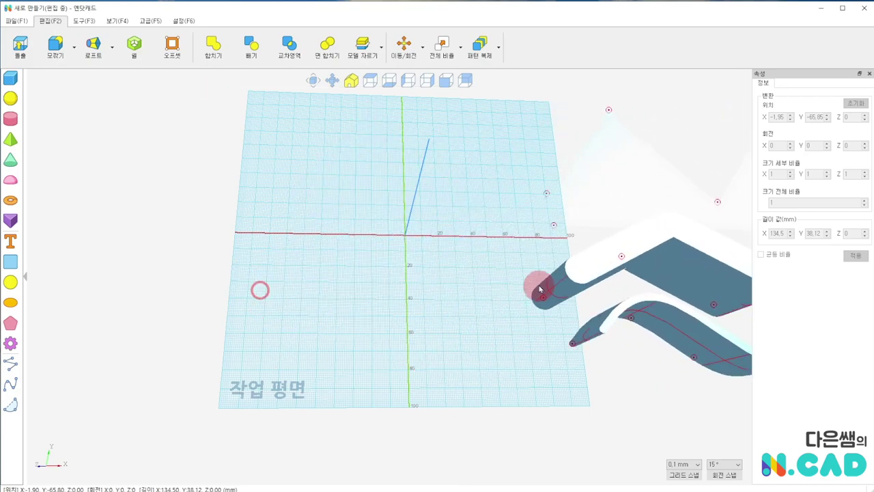
right_click_drag(287, 162, 252, 251)
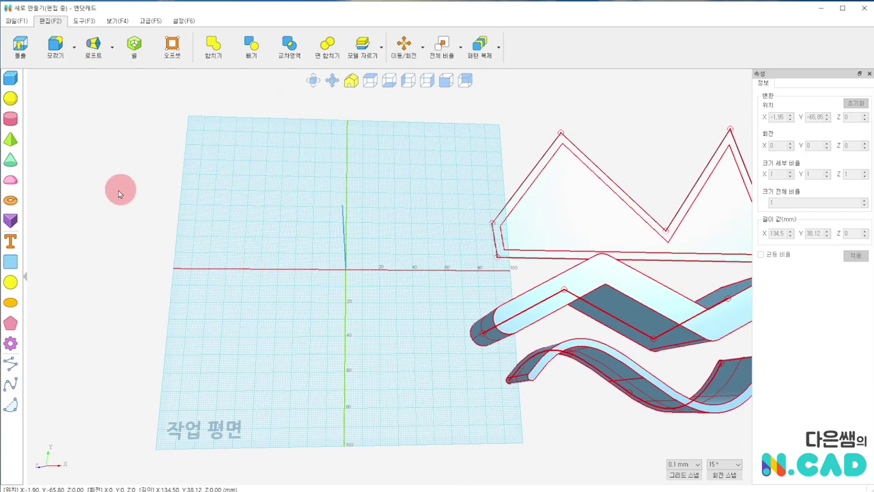
Step: Sketch an open hooked-triangle polyline, 160.7 × 146.4 mm, on the work plane
left_click(10, 362)
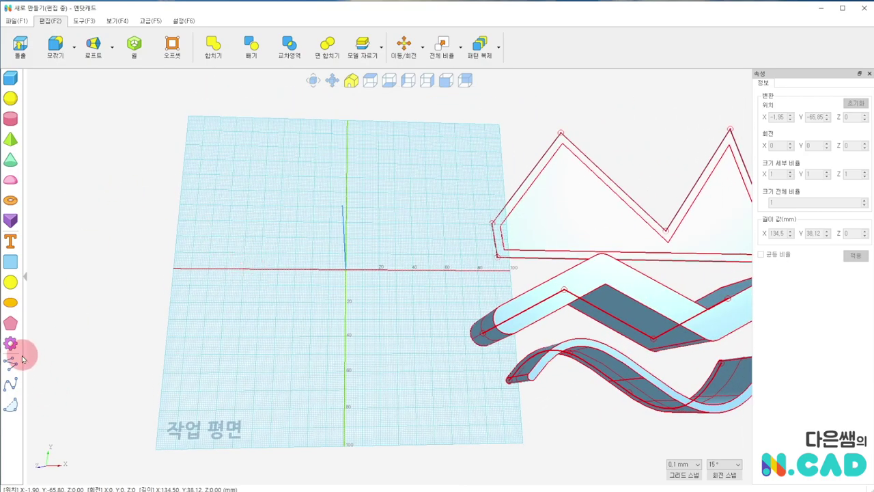
left_click(251, 257)
left_click(258, 293)
left_click(251, 321)
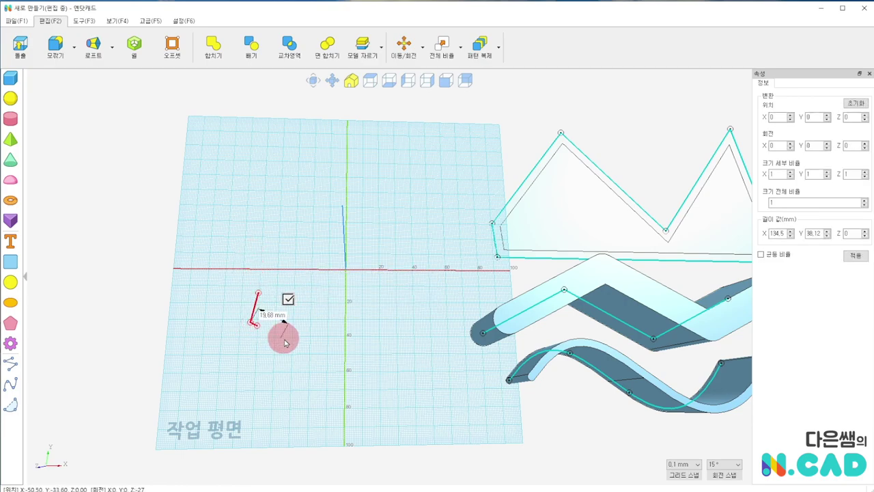
left_click(299, 336)
left_click(373, 160)
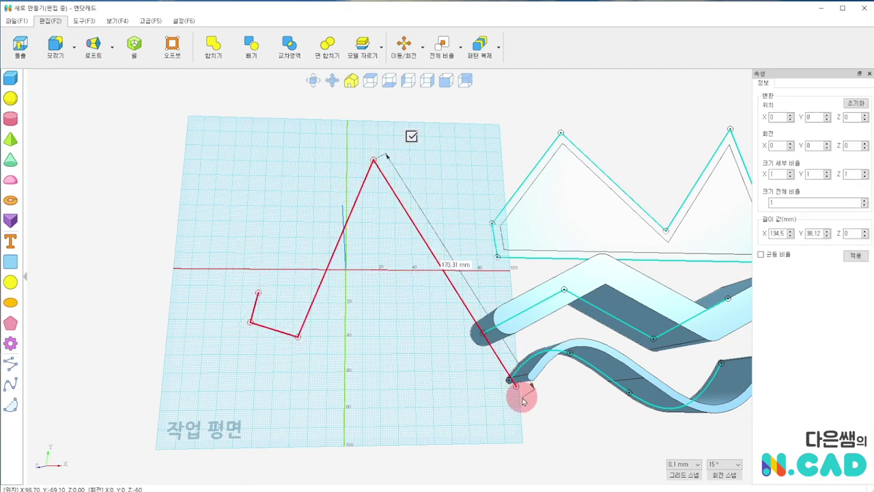
left_click(526, 395)
left_click(243, 395)
left_click(282, 372)
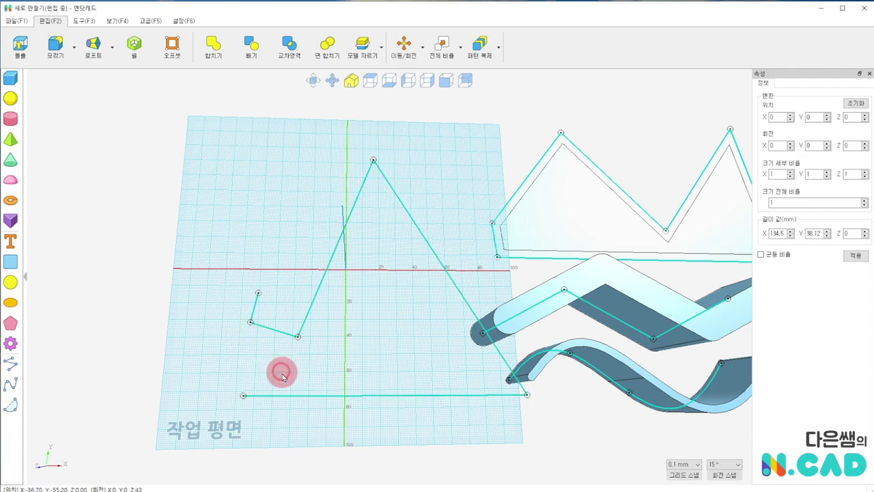
left_click_drag(437, 257, 377, 244)
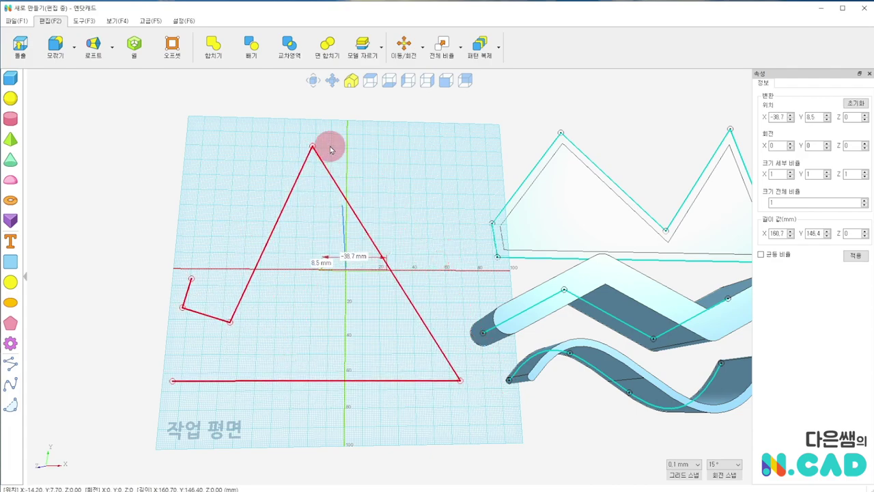
left_click(172, 46)
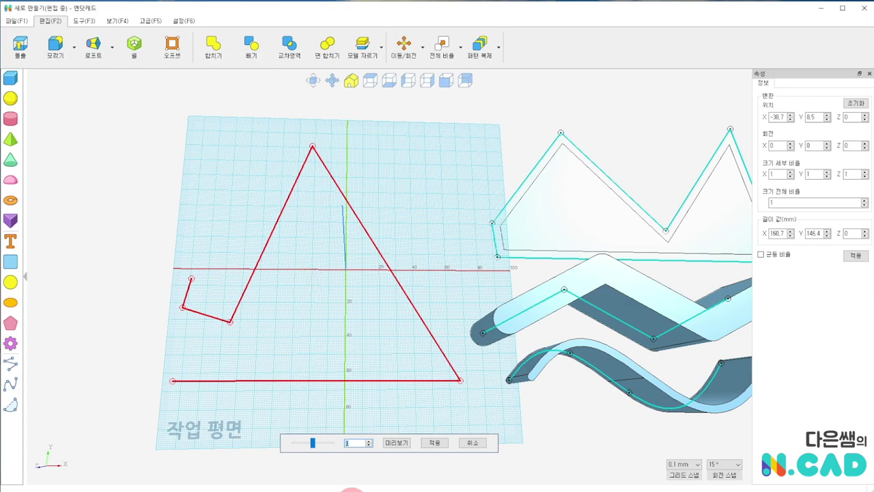
type("5")
Step: Offset the hooked triangle polyline by 5 into a rounded band
left_click(403, 444)
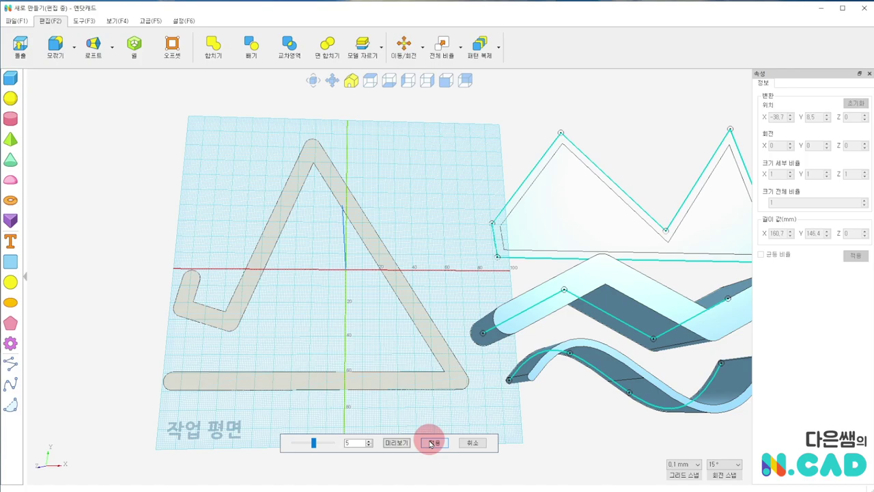
left_click(430, 443)
left_click(239, 372)
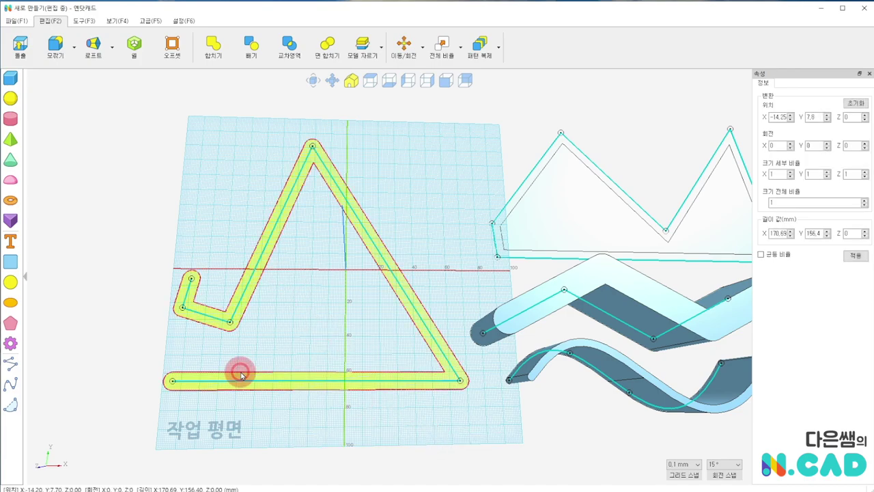
Step: Extrude the triangular band 57.5 high into a yellow wall and reposition it
left_click(19, 51)
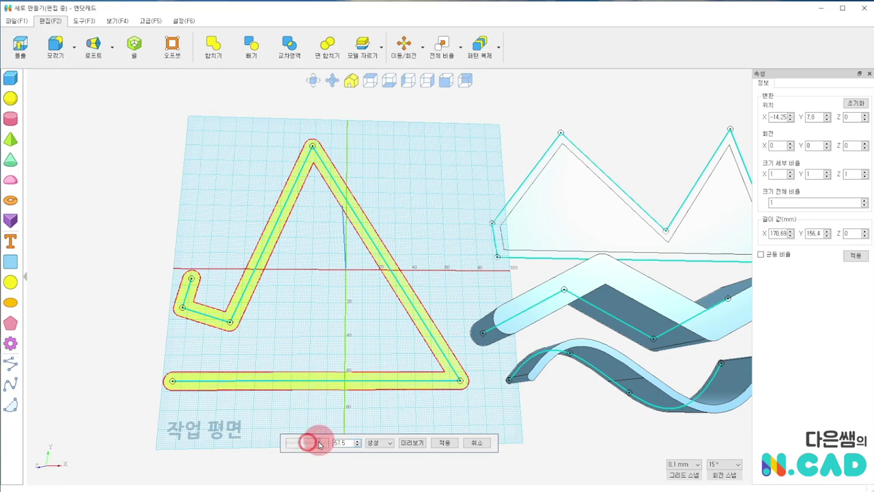
left_click(406, 441)
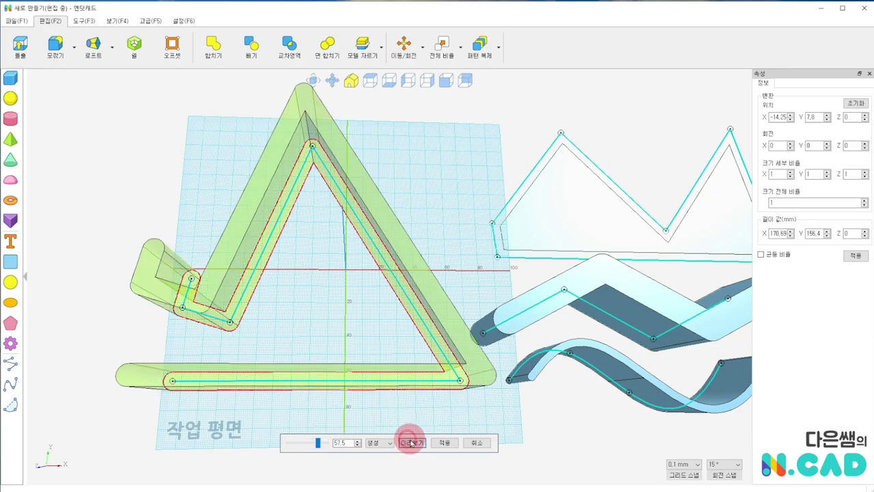
left_click(445, 443)
mouse_move(314, 327)
right_mouse_down()
mouse_move(253, 316)
mouse_move(426, 273)
right_mouse_up()
left_click_drag(426, 273, 292, 254)
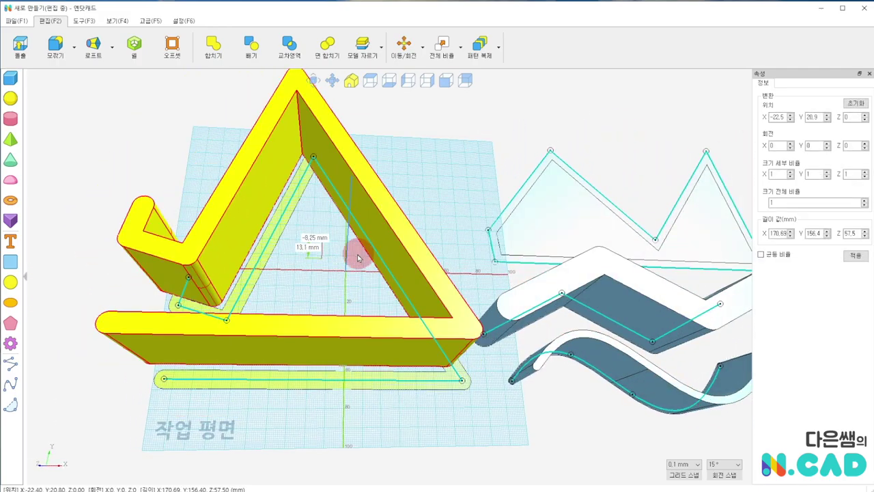
left_click_drag(357, 251, 420, 281)
scroll(292, 195, "down", 3)
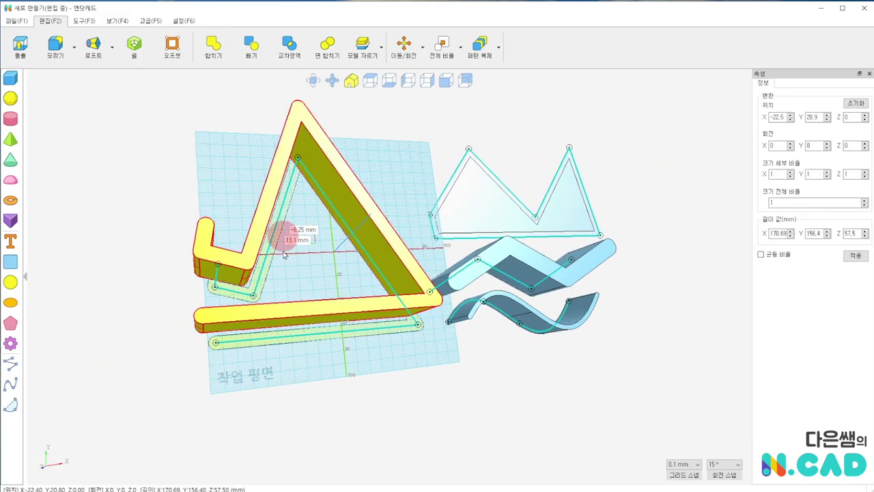
right_click_drag(189, 225, 220, 240)
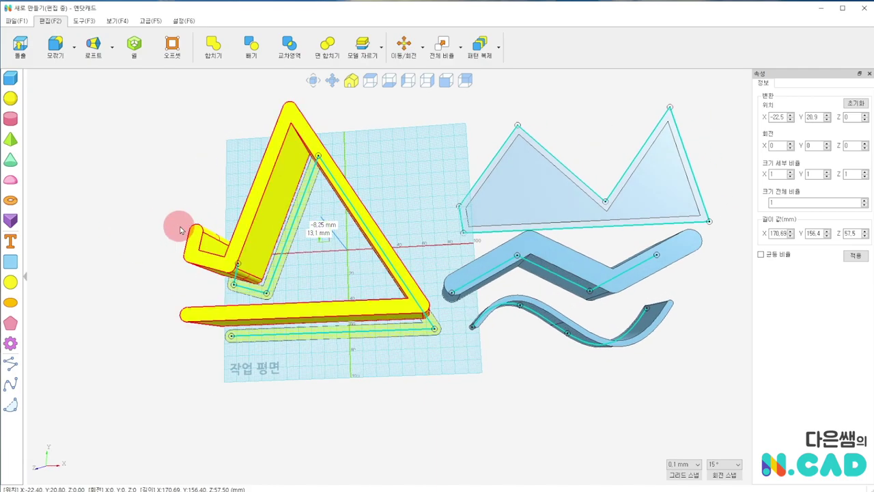
mouse_move(202, 349)
right_mouse_down()
mouse_move(404, 367)
mouse_move(415, 357)
right_mouse_up()
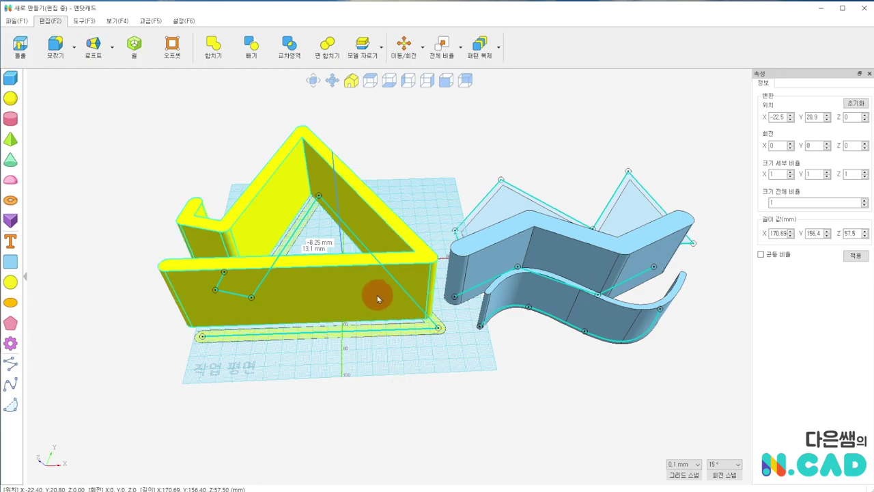
Step: Rotate the yellow stand 75° about X and raise it to Z 75.54
left_click(404, 45)
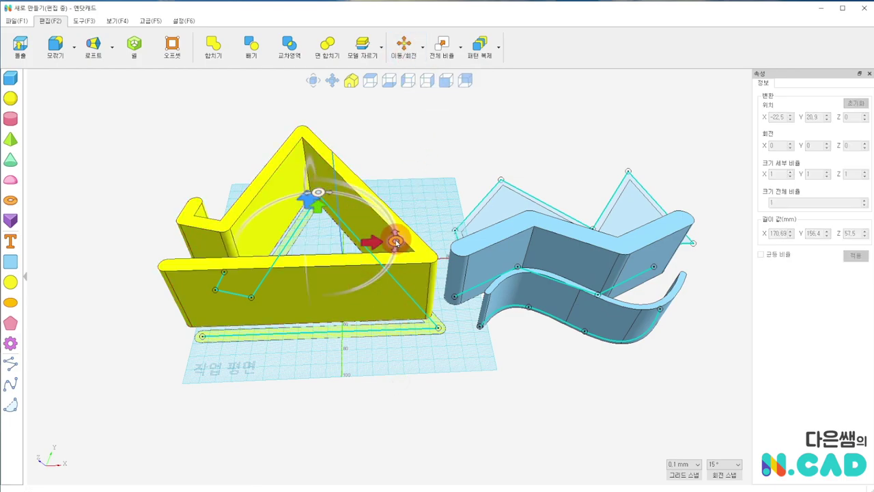
mouse_move(336, 200)
right_mouse_down()
mouse_move(273, 278)
mouse_move(344, 285)
right_mouse_up()
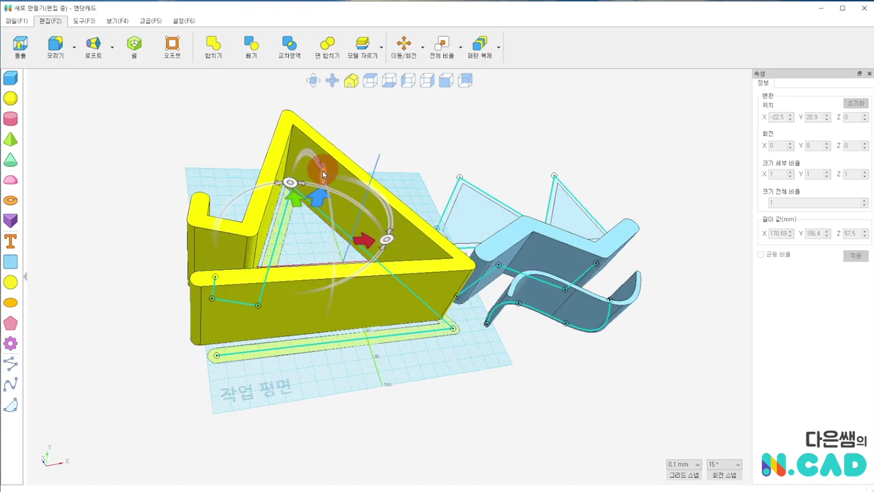
mouse_move(323, 174)
left_mouse_down()
mouse_move(348, 262)
mouse_move(352, 244)
mouse_move(314, 242)
mouse_move(264, 322)
left_mouse_up()
mouse_move(264, 322)
right_mouse_down()
mouse_move(289, 336)
mouse_move(334, 297)
mouse_move(553, 240)
mouse_move(463, 162)
mouse_move(381, 152)
mouse_move(342, 183)
mouse_move(332, 445)
mouse_move(408, 458)
mouse_move(487, 419)
mouse_move(482, 403)
mouse_move(627, 418)
right_mouse_up()
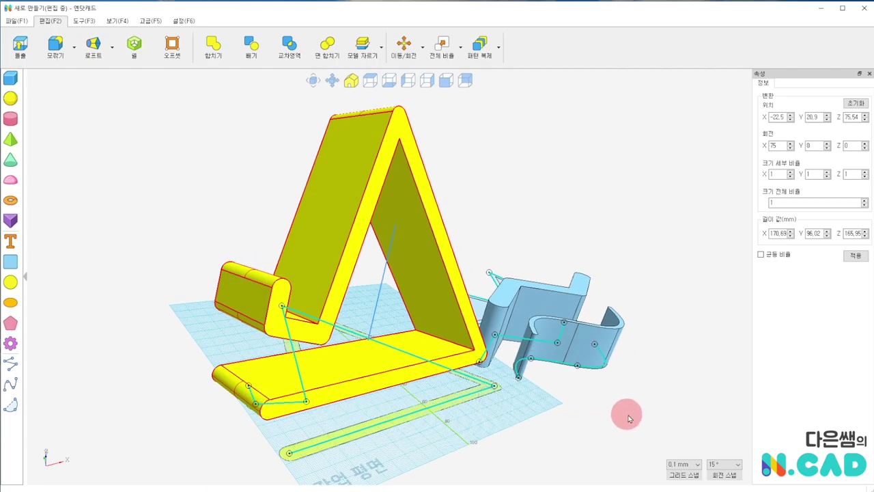